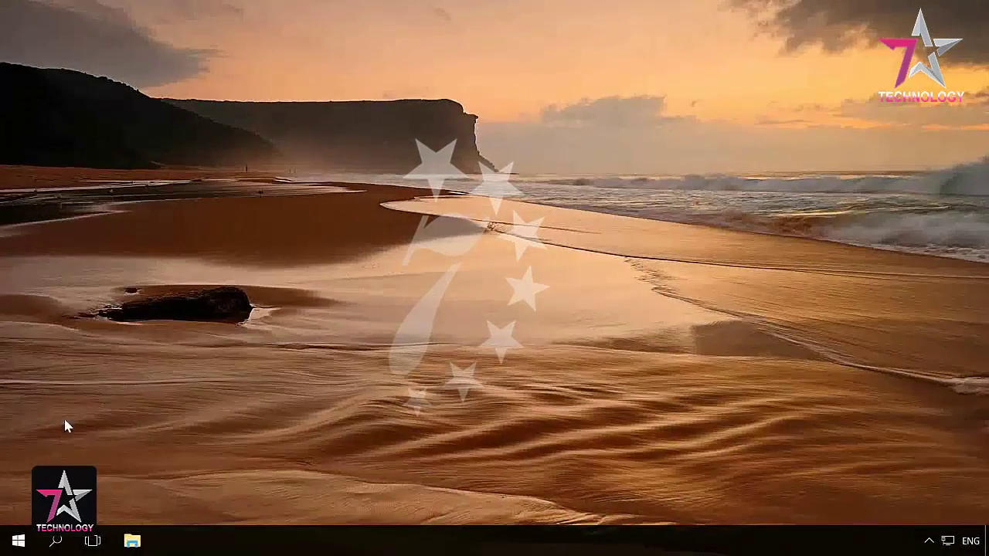
- Open the Windows Update page of the Update & security settings
left_click(19, 541)
left_click(18, 468)
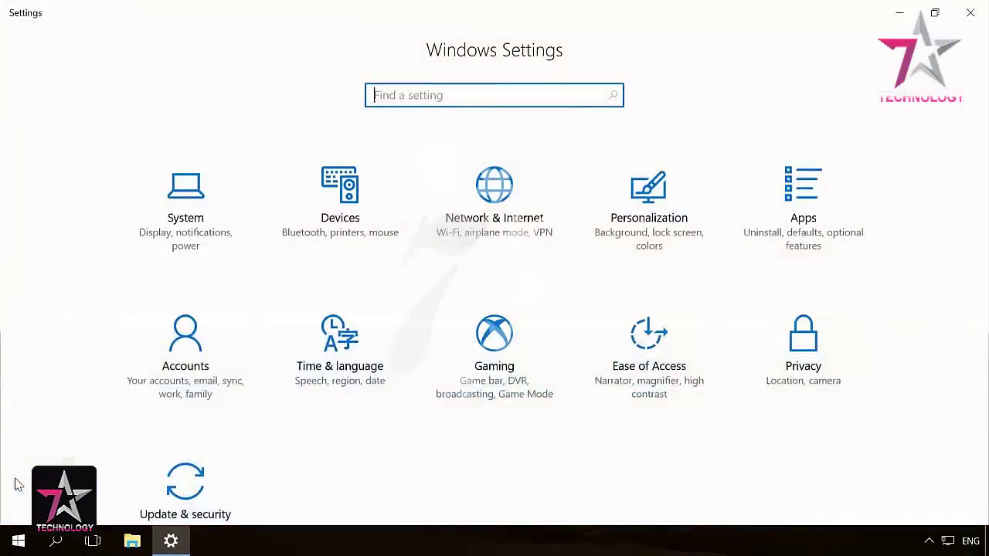
scroll(119, 441, "down", 2)
left_click(194, 435)
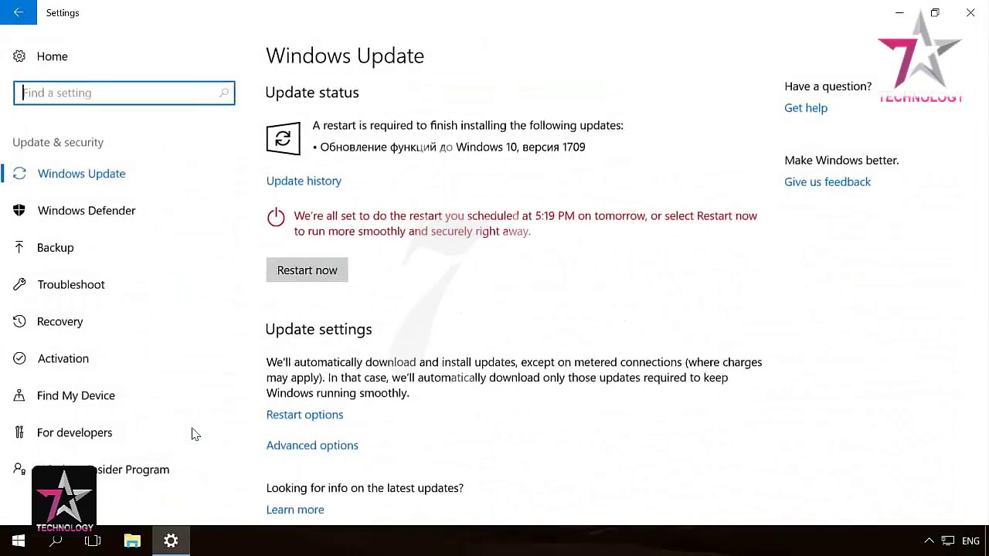
left_click(133, 174)
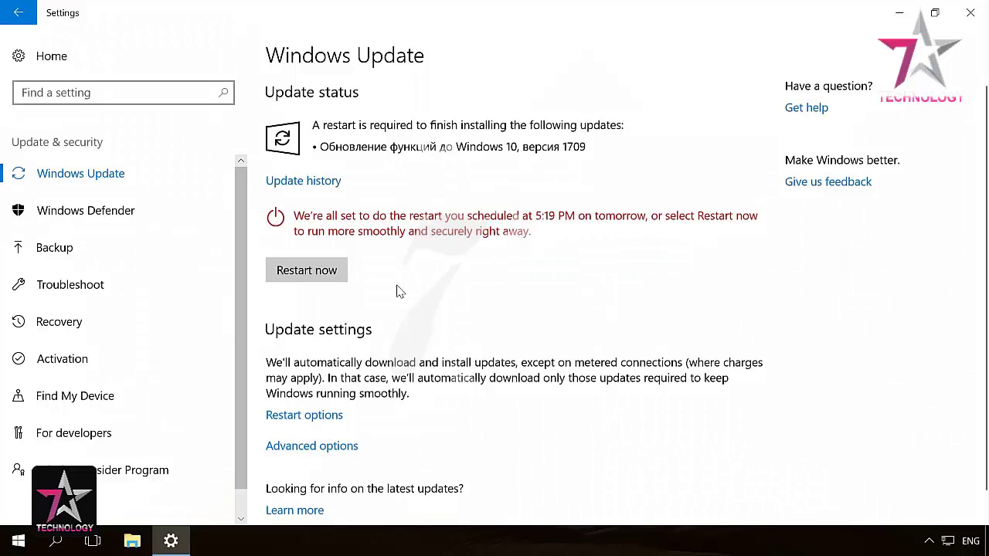
- View the update history with the feature and quality updates collapsed and the driver updates expanded
left_click(318, 182)
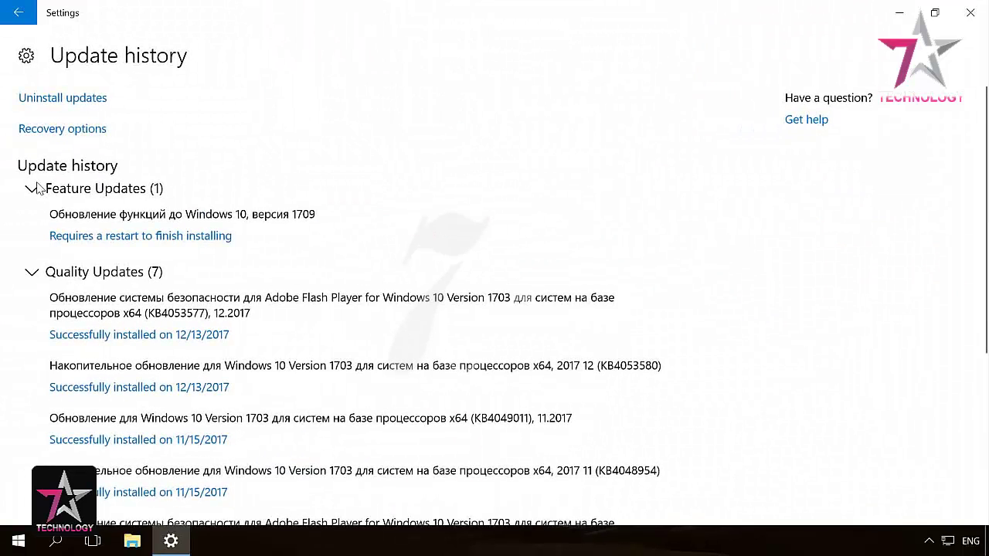
left_click(32, 189)
left_click(32, 220)
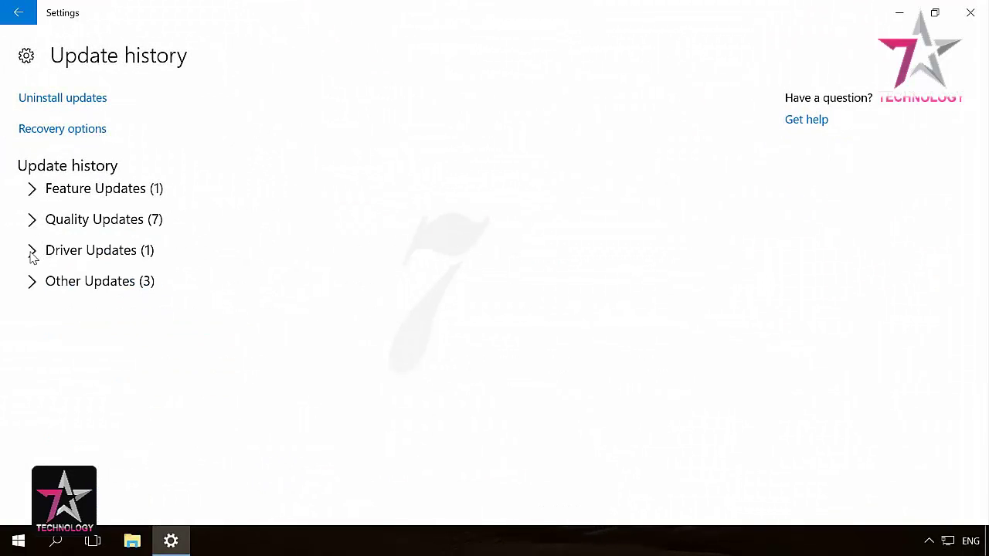
left_click(31, 255)
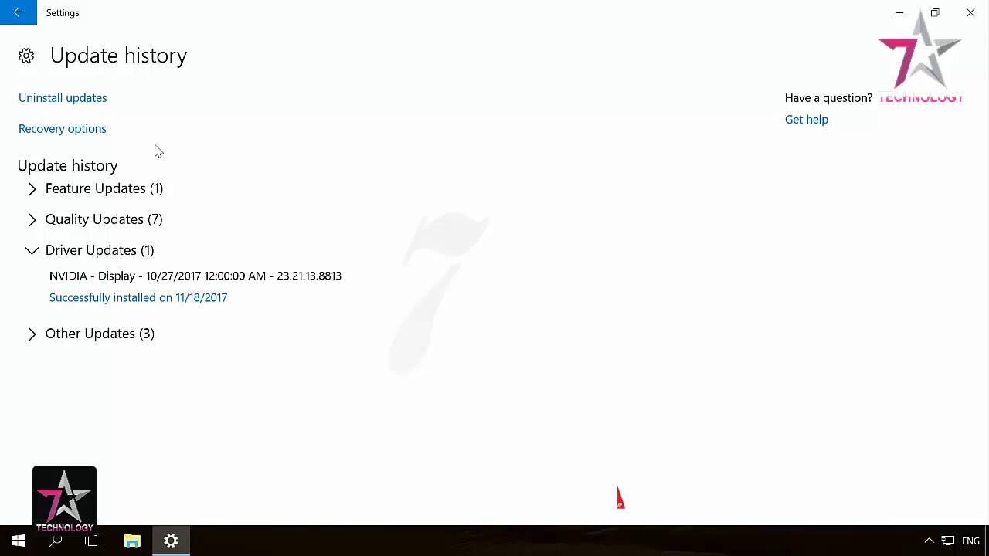
- Look through the updates that can be uninstalled, check the Uninstall option for Office 2010 update KB2413186, and close the list
left_click(87, 99)
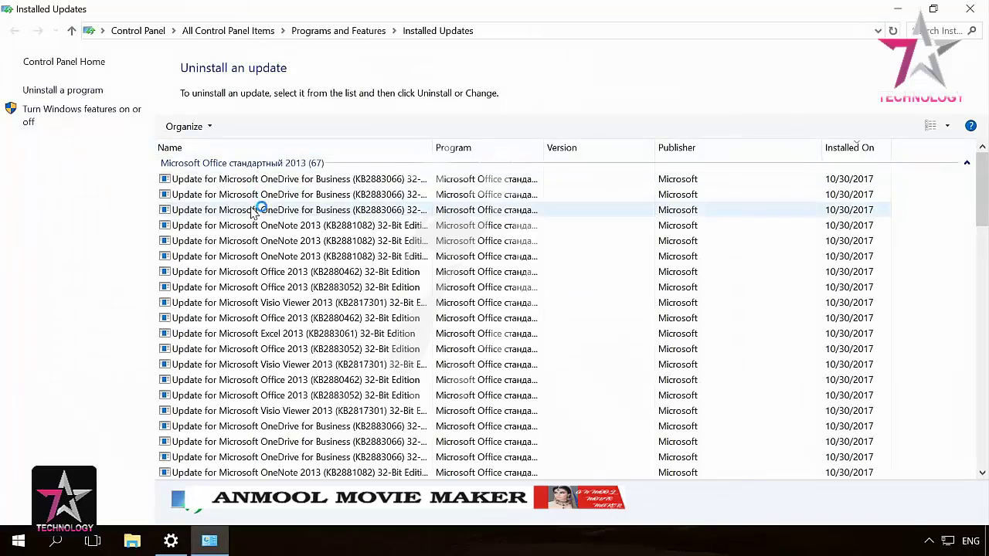
scroll(251, 212, "down", 6)
scroll(251, 213, "down", 5)
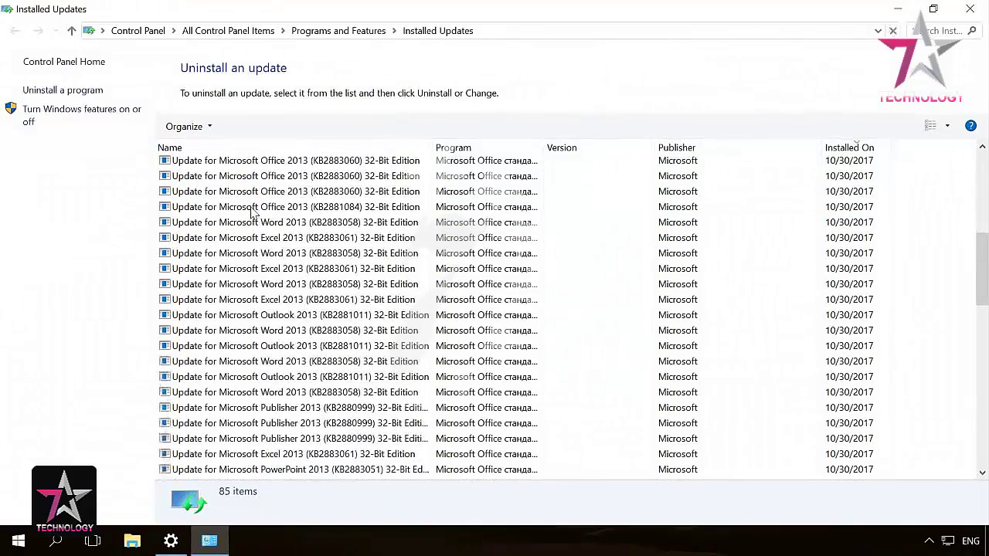
right_click(251, 212)
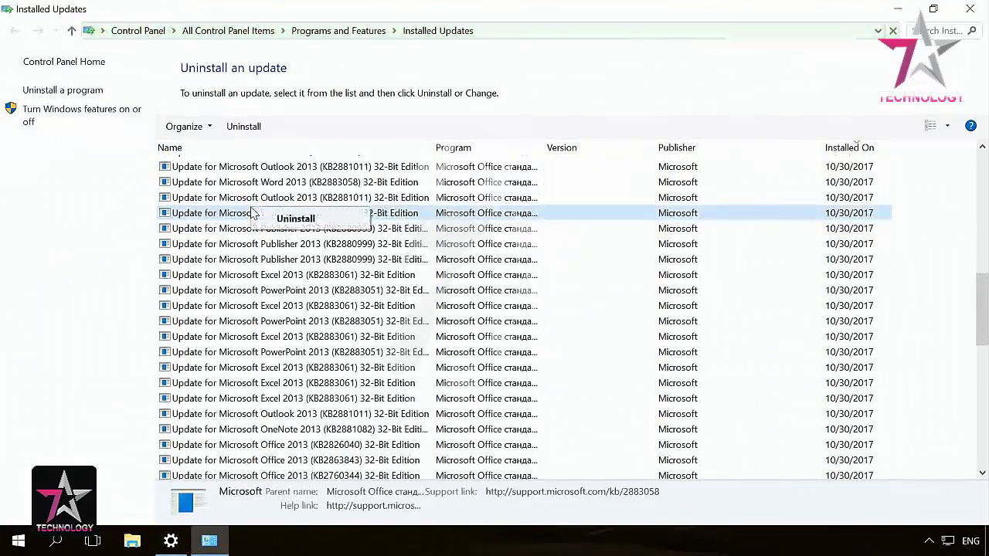
left_click(251, 260)
scroll(251, 262, "down", 12)
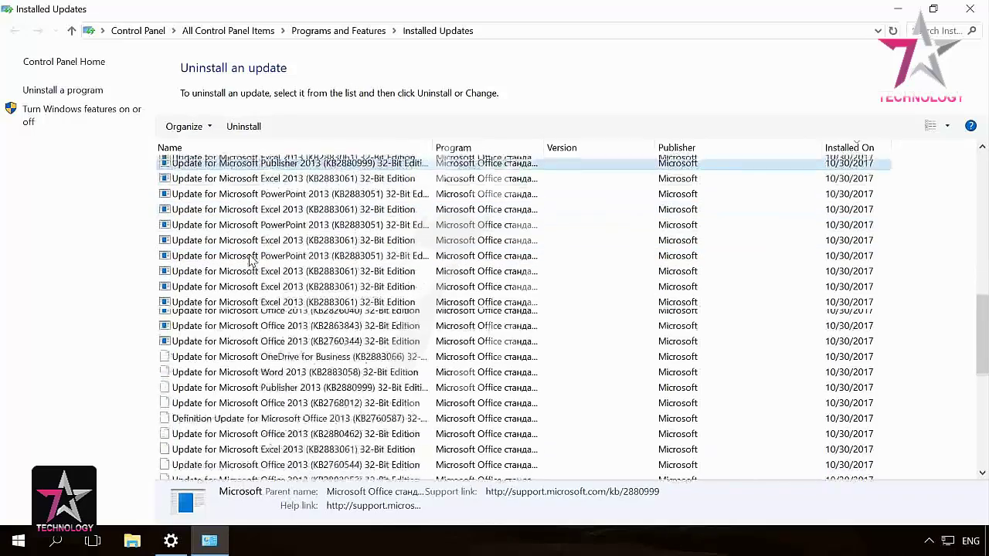
left_click(251, 261)
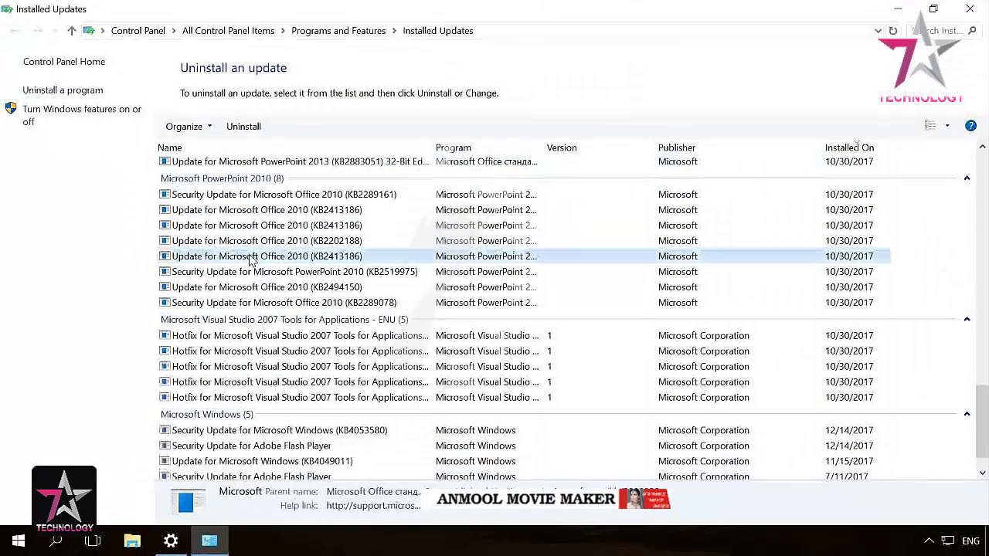
right_click(250, 260)
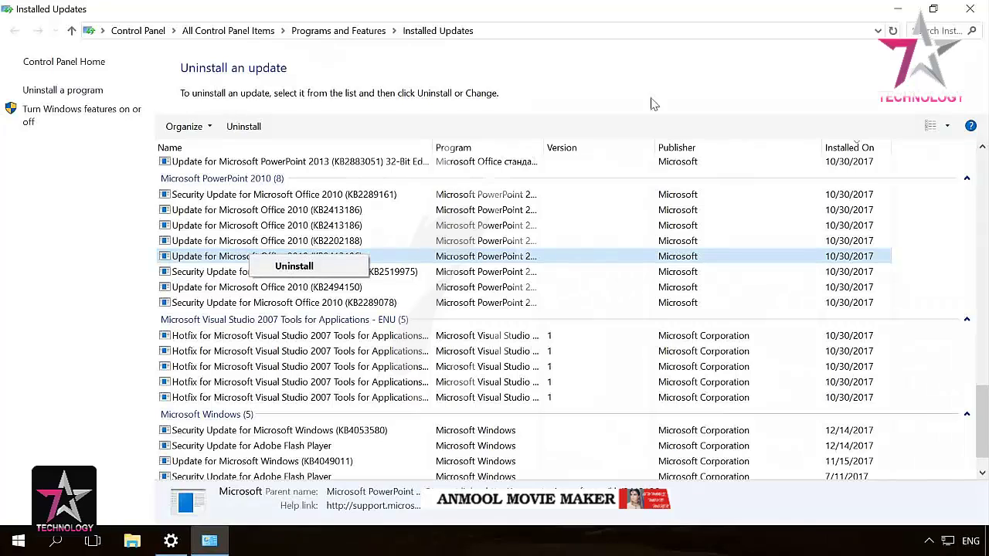
left_click(968, 13)
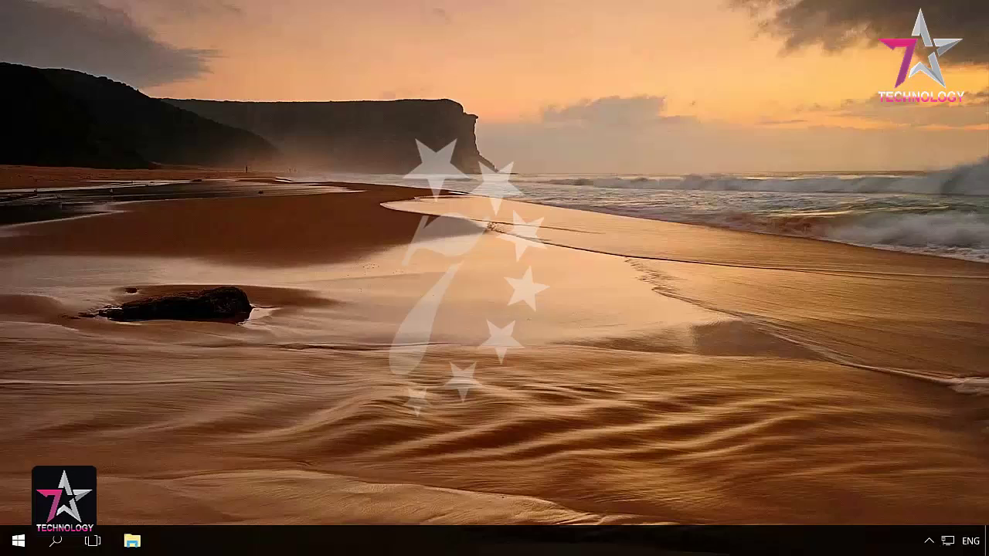
- Search Windows for "nvidia", launch GeForce Experience, and show its drivers page with the release highlights dismissed
left_click(56, 541)
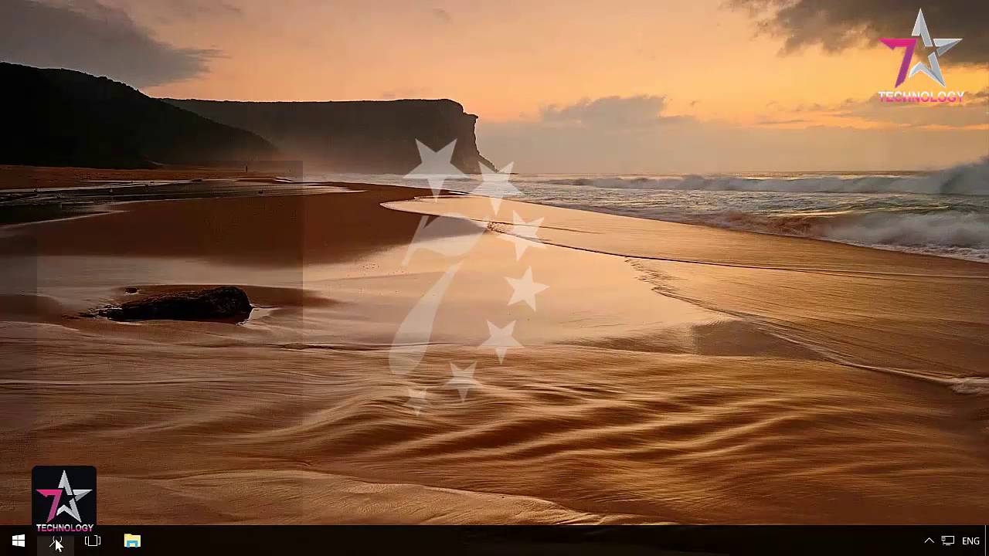
type("nvidia")
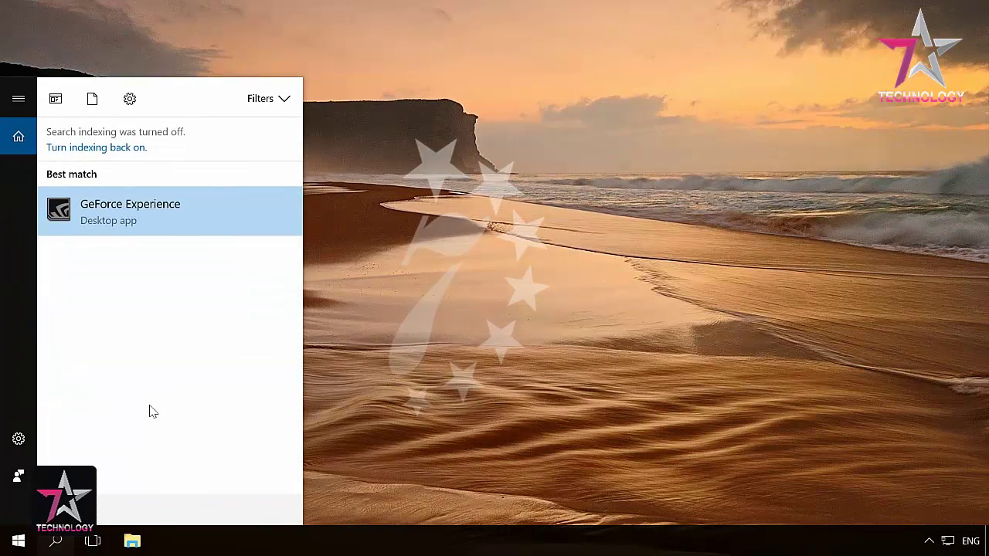
left_click(170, 214)
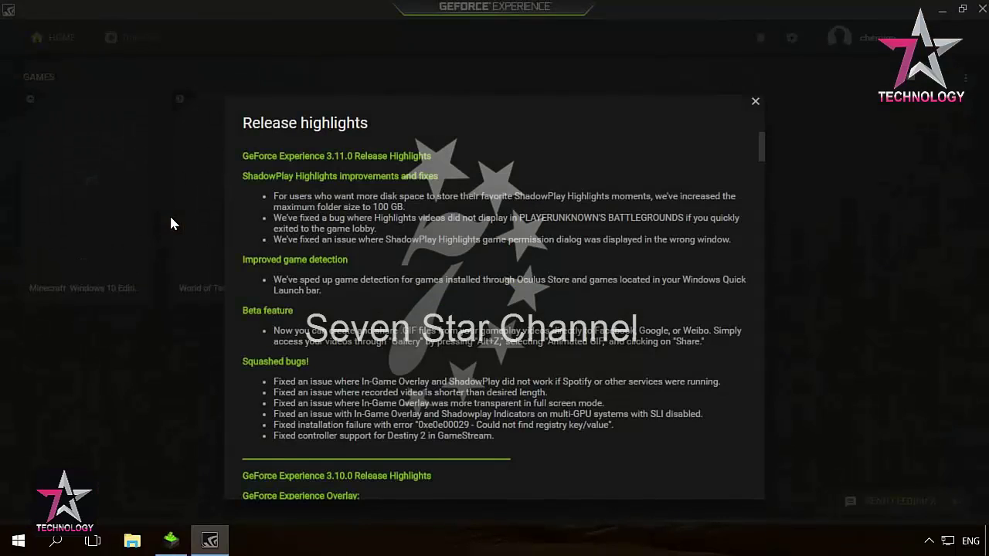
left_click(756, 101)
left_click(139, 40)
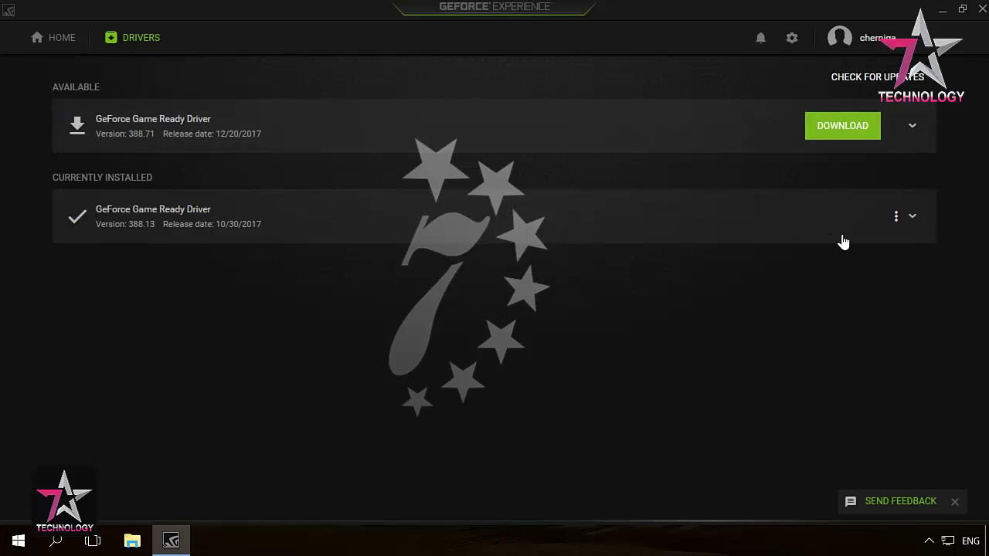
- Check the details of the installed and available GeForce Game Ready drivers and download version 388.71
left_click(910, 218)
left_click(911, 220)
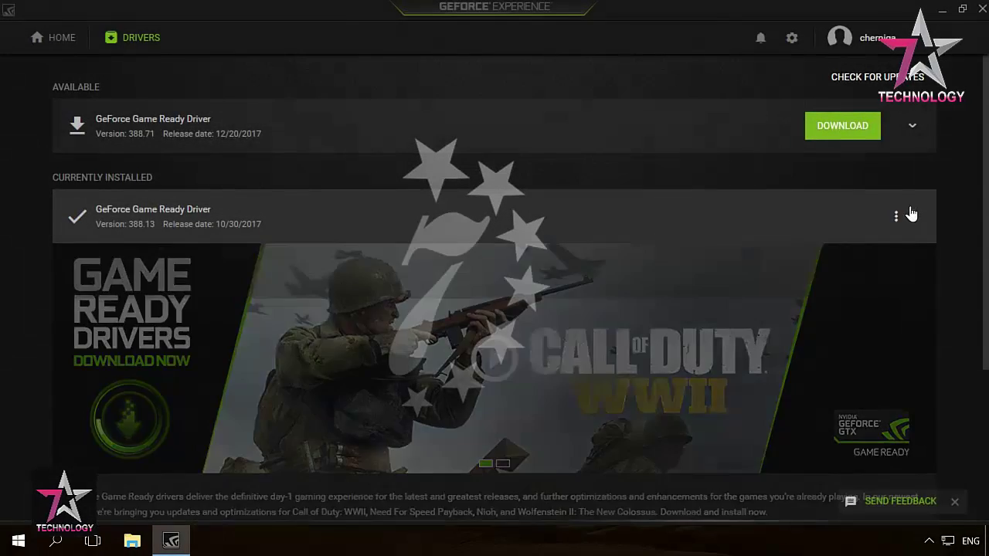
left_click(911, 126)
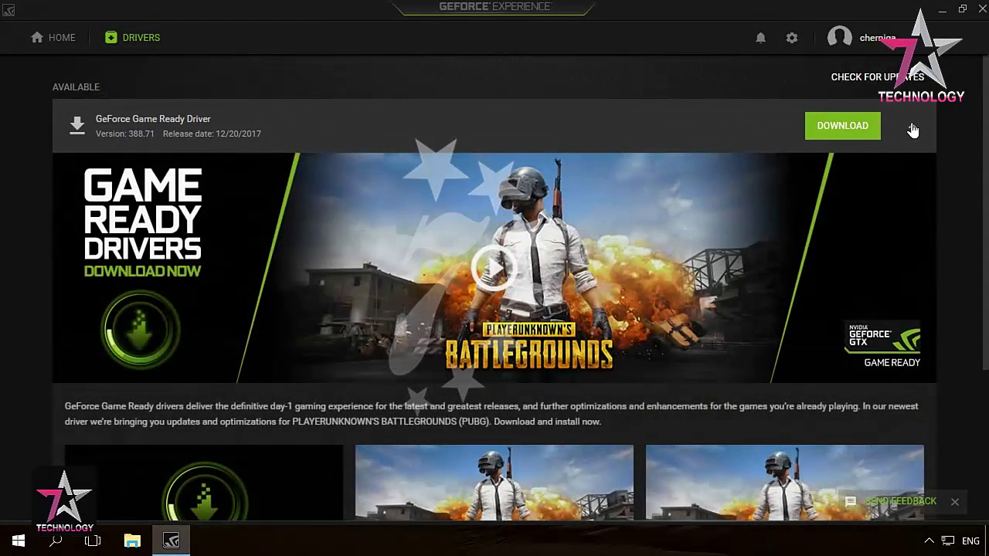
left_click(846, 133)
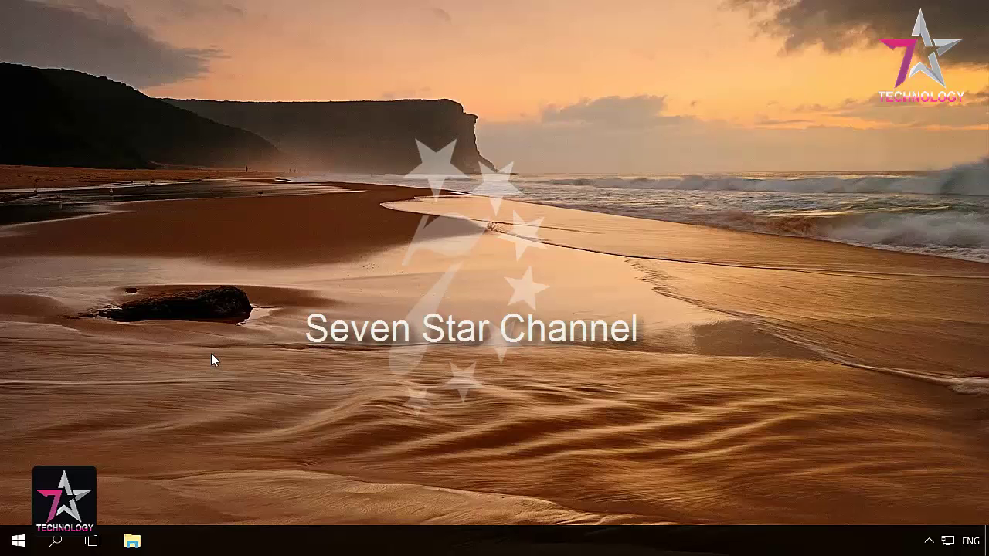
- Open Device Manager in a maximized window and expand the display adapters
right_click(18, 541)
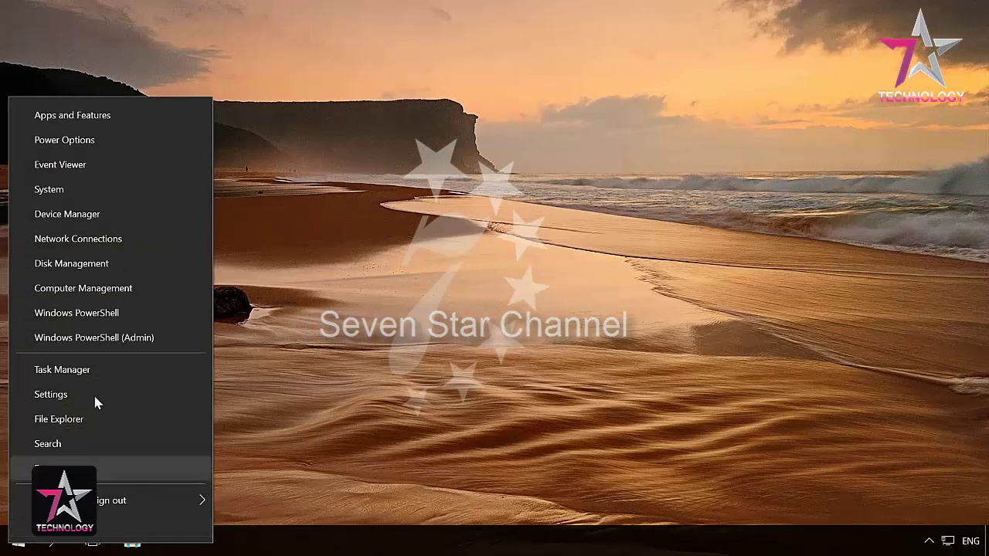
left_click(93, 214)
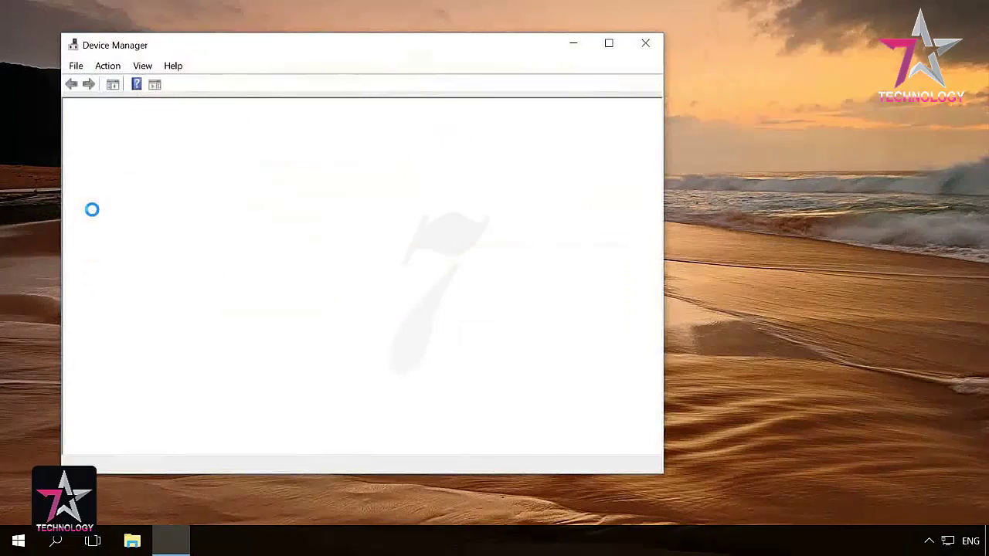
left_click(610, 44)
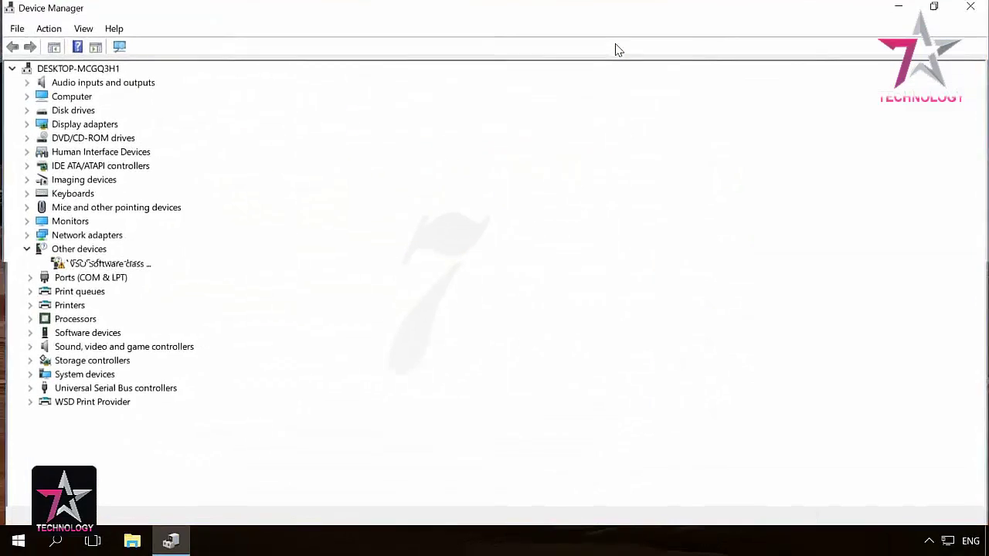
left_click(24, 123)
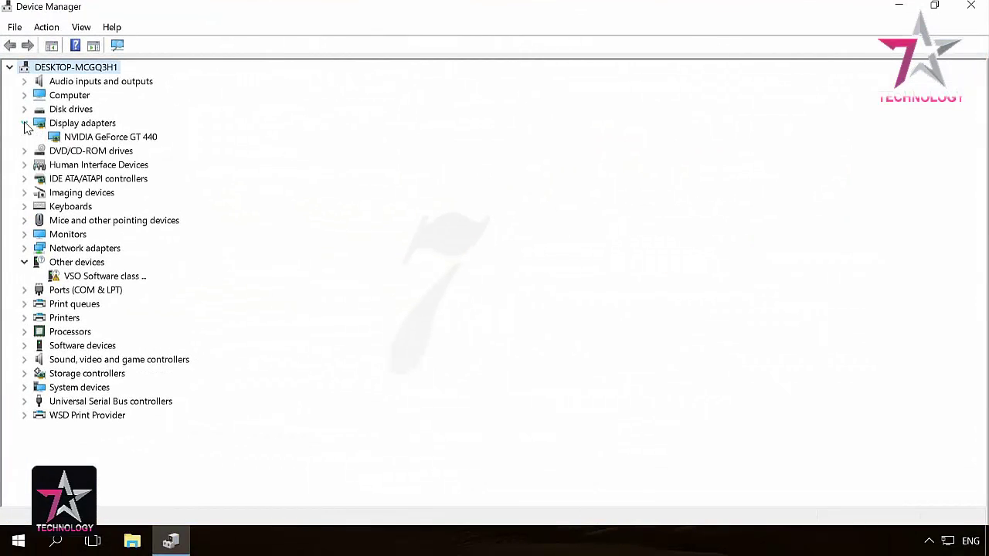
- Show the driver information in the properties of the NVIDIA GeForce GT 440
left_click(84, 140)
right_click(84, 140)
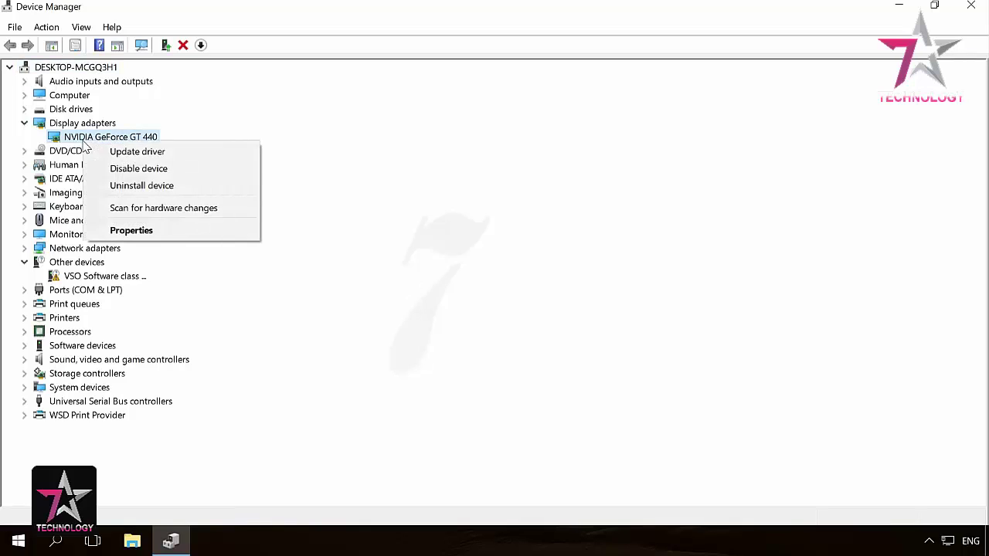
left_click(139, 231)
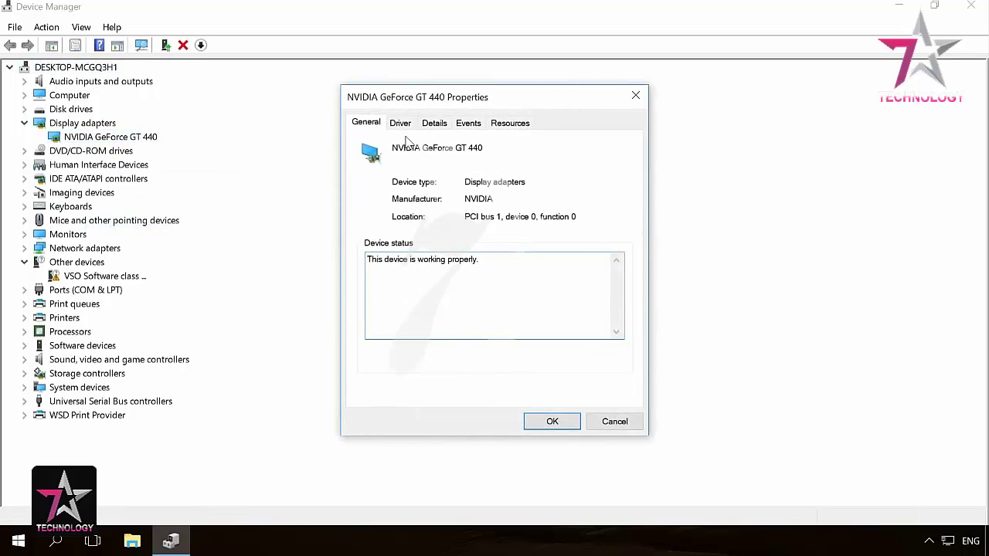
left_click_drag(407, 108, 368, 108)
left_click(360, 124)
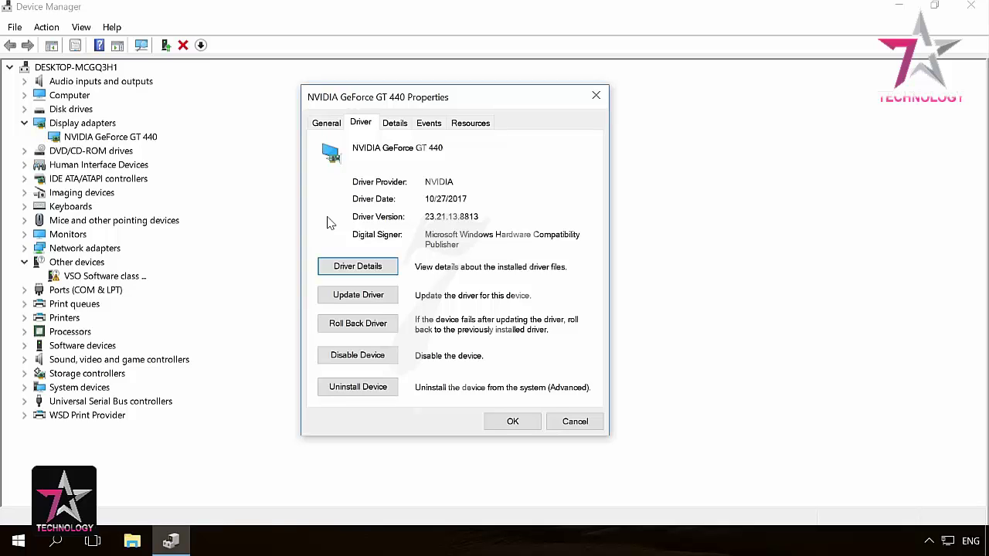
- Start a driver update for the NVIDIA GeForce GT 440 with an automatic search for updated driver software
left_click(357, 295)
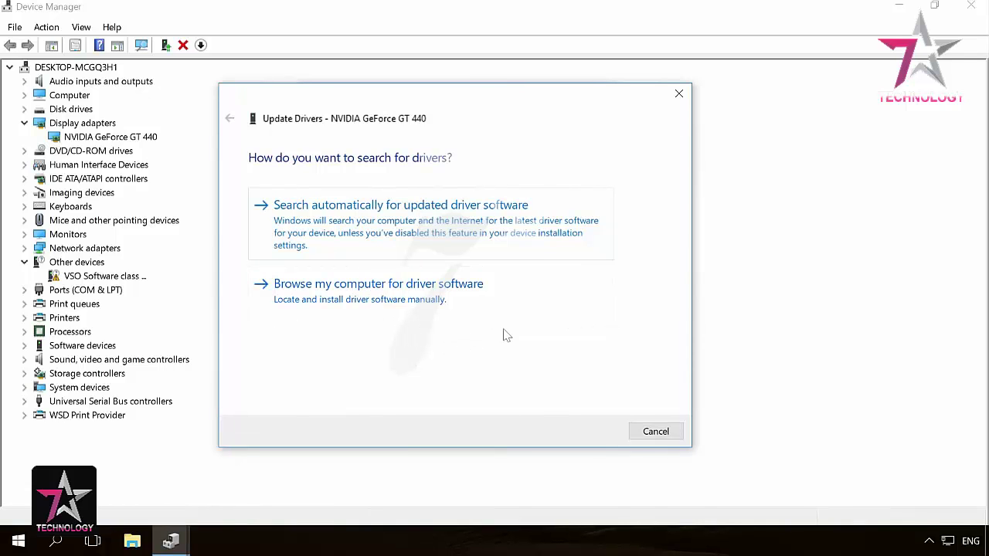
left_click(679, 94)
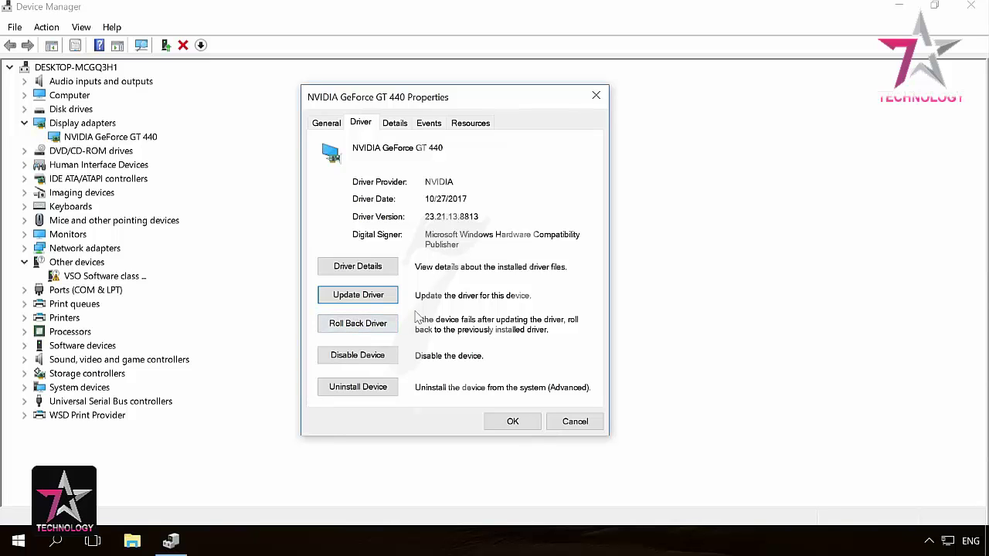
left_click(376, 301)
left_click(371, 238)
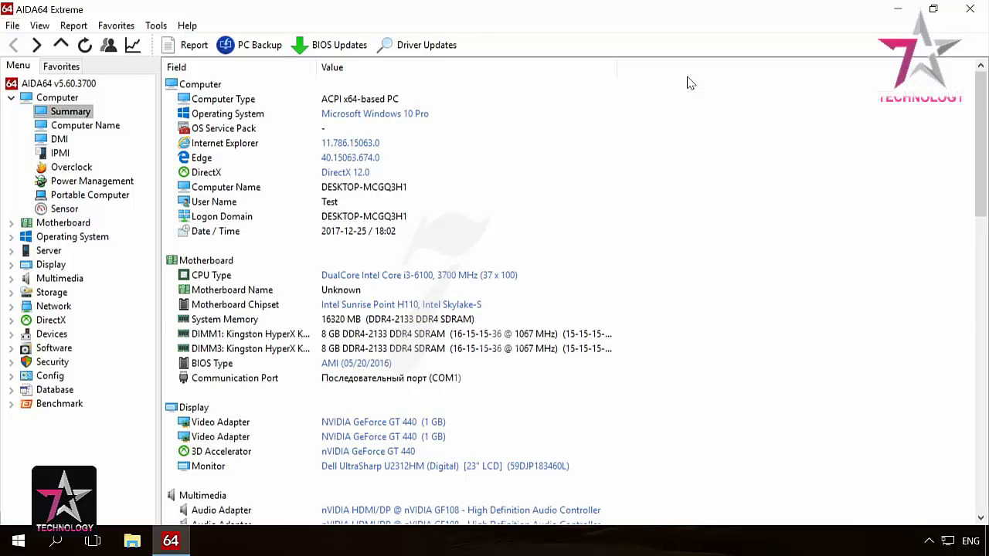
- Examine the computer summary in AIDA64 Extreme, from the motherboard and display hardware down to the DMI details
scroll(690, 83, "down", 3)
scroll(689, 82, "down", 2)
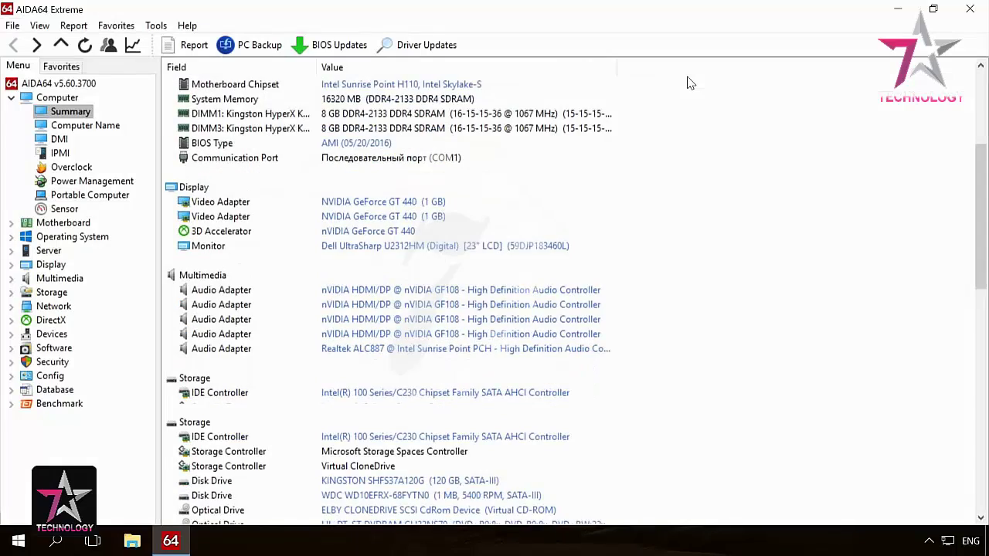
scroll(690, 82, "down", 3)
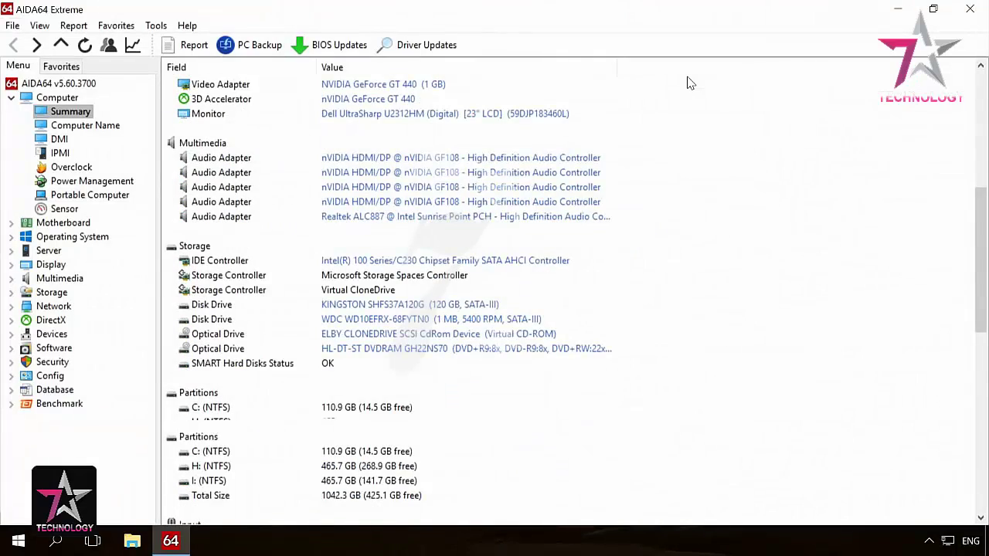
scroll(690, 83, "down", 4)
scroll(690, 82, "down", 4)
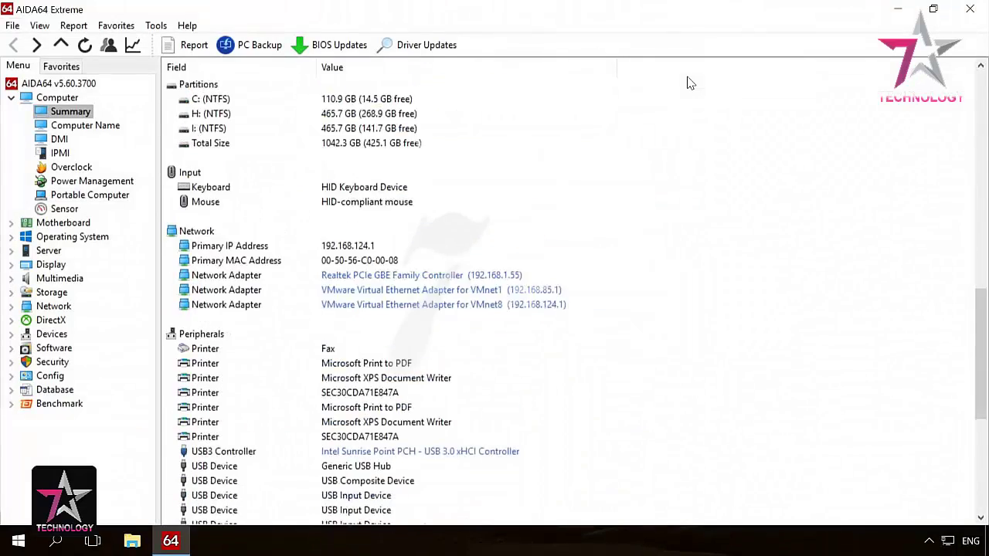
scroll(690, 83, "down", 3)
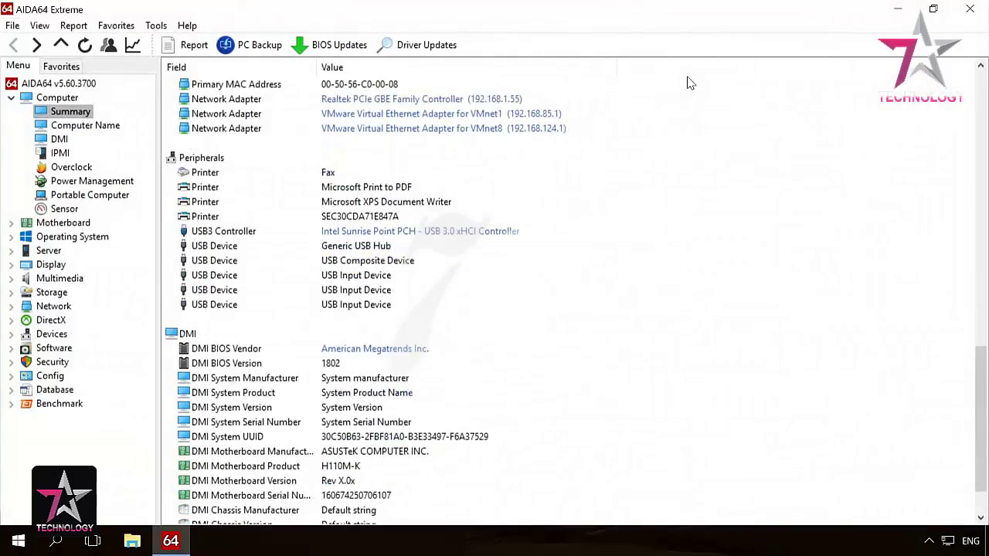
scroll(690, 82, "down", 2)
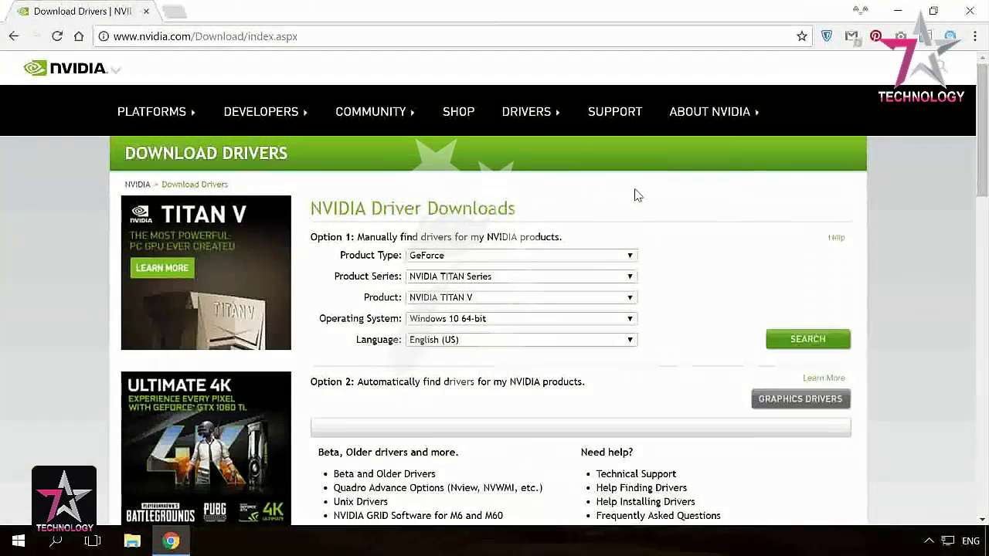
- Select the GeForce GT 440 from the GeForce 400 Series, product type GeForce, for the manual NVIDIA driver search
left_click(552, 256)
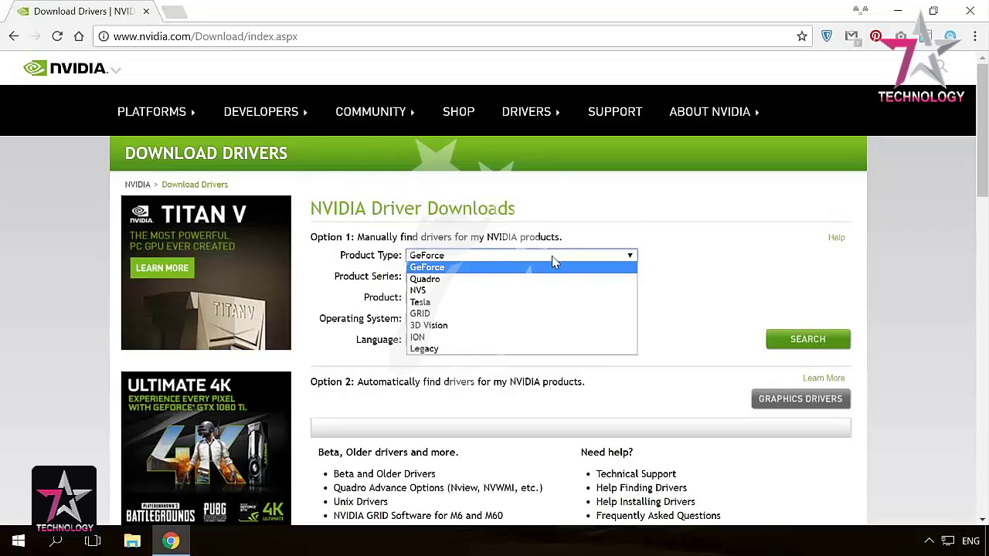
left_click(552, 256)
left_click(511, 276)
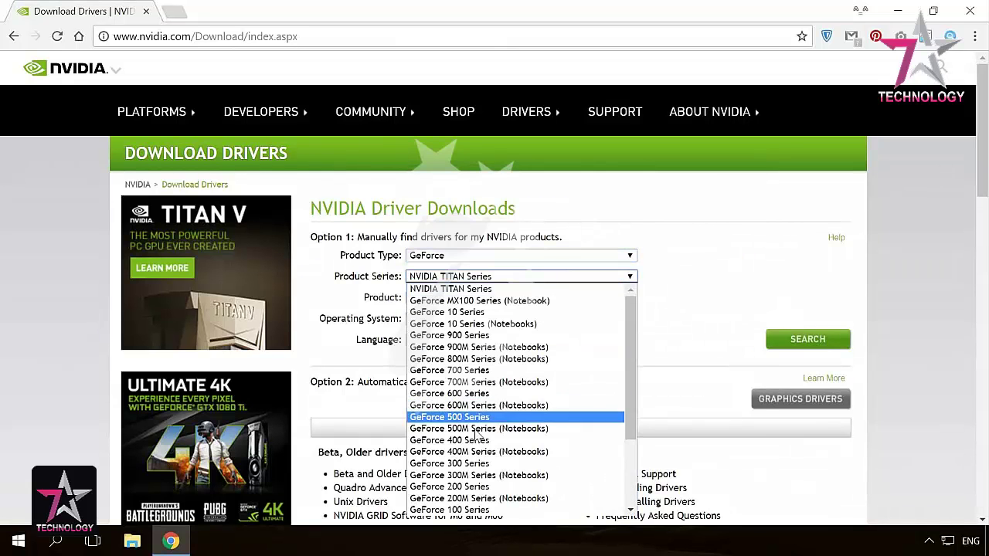
left_click(479, 440)
left_click(484, 300)
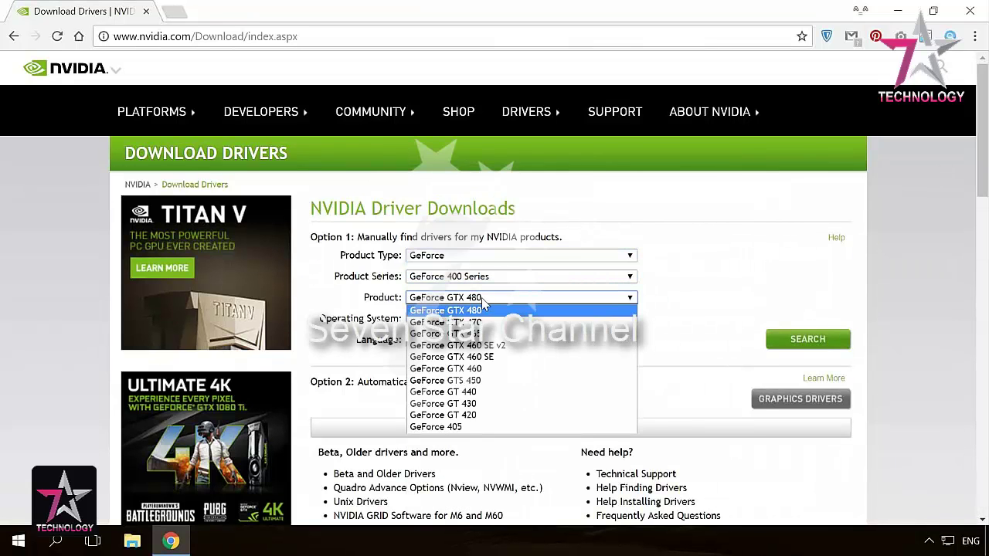
left_click(477, 393)
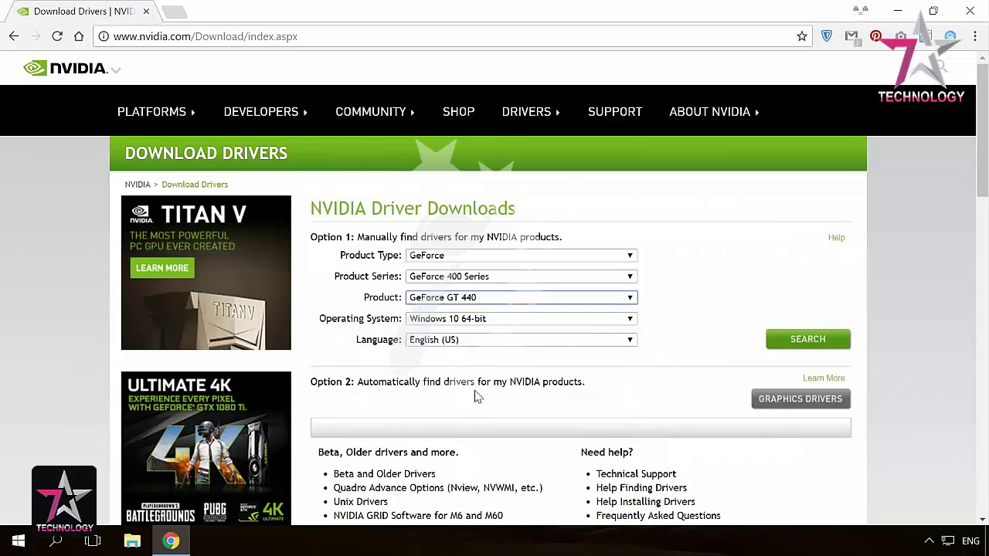
- Search for the matching driver with Windows 10 64-bit as the operating system and English (US) as the language
left_click(503, 320)
left_click(498, 322)
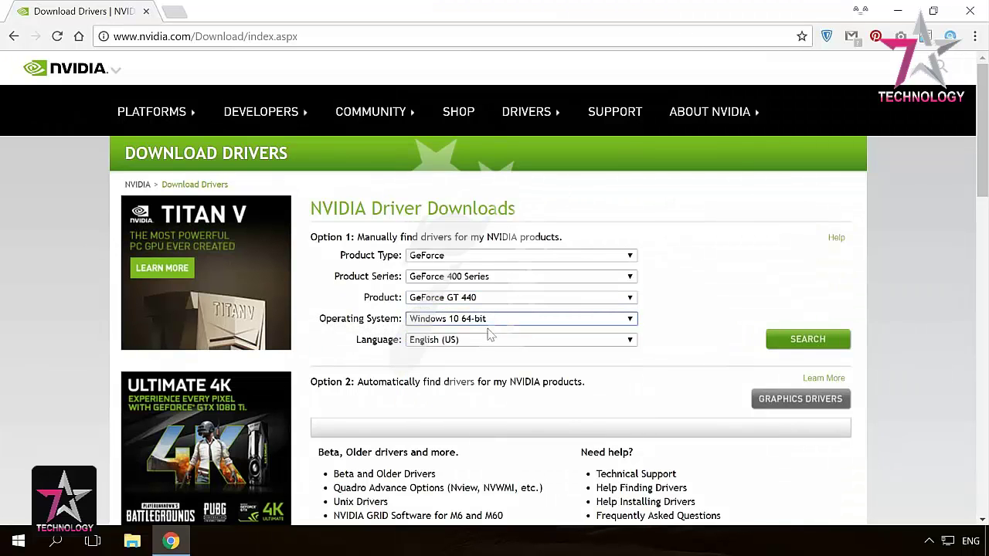
left_click(486, 340)
left_click(481, 345)
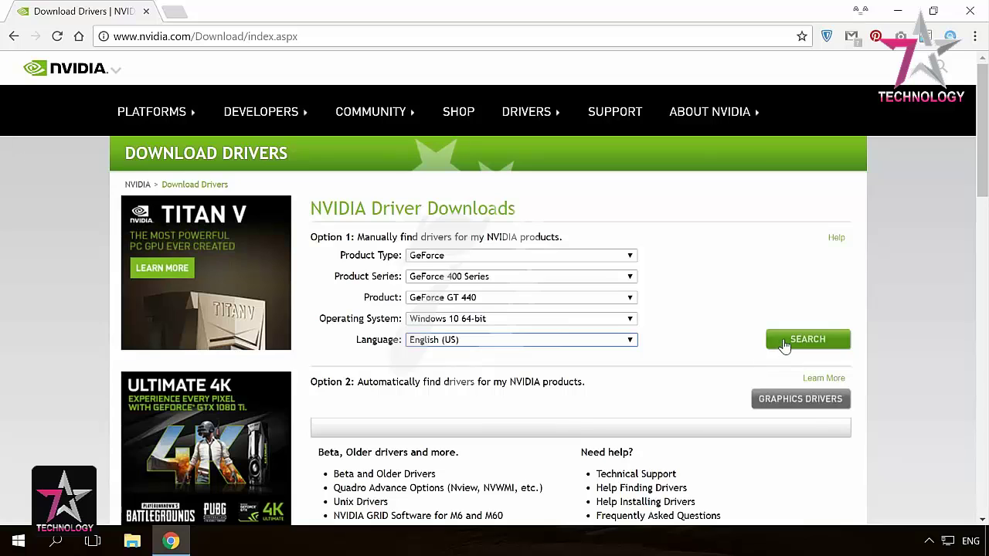
left_click(784, 344)
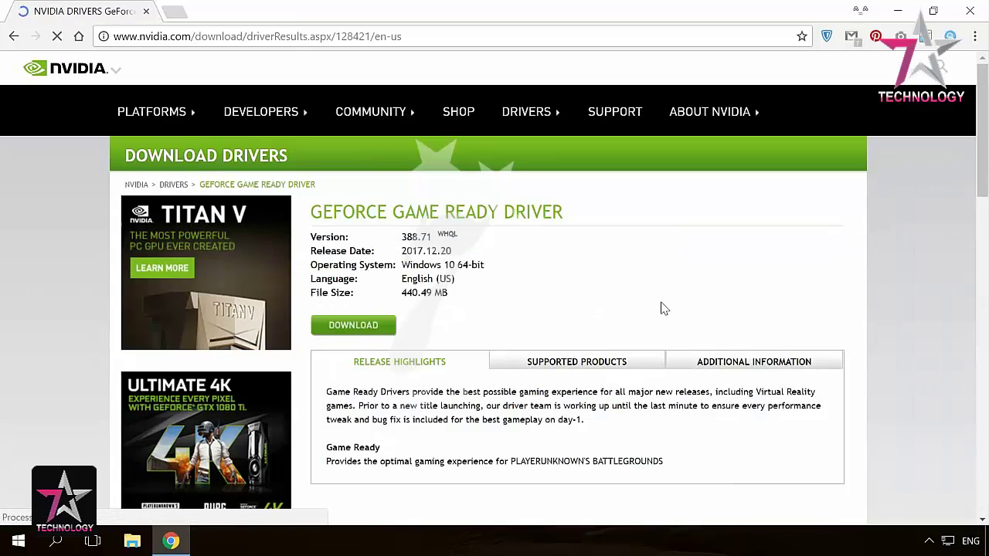
- Review the GeForce Game Ready Driver's version details and download it, agreeing to the NVIDIA software license
scroll(661, 308, "down", 1)
left_click_drag(365, 159, 460, 222)
left_click(461, 222)
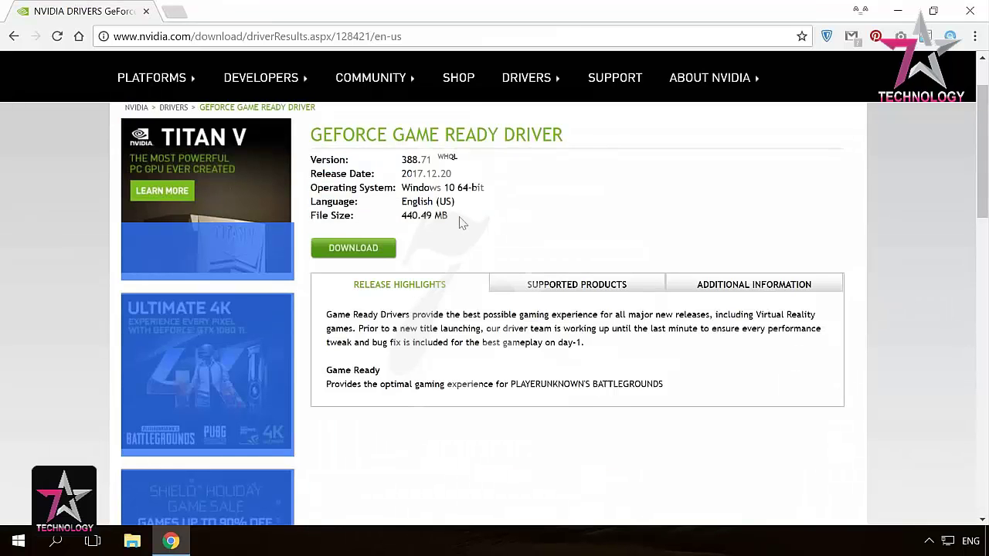
left_click(365, 249)
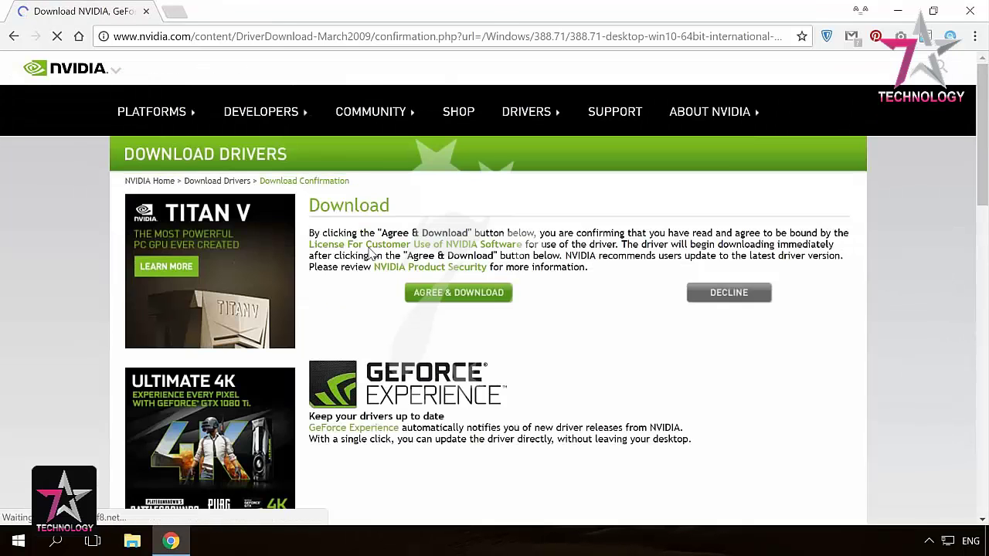
left_click(442, 293)
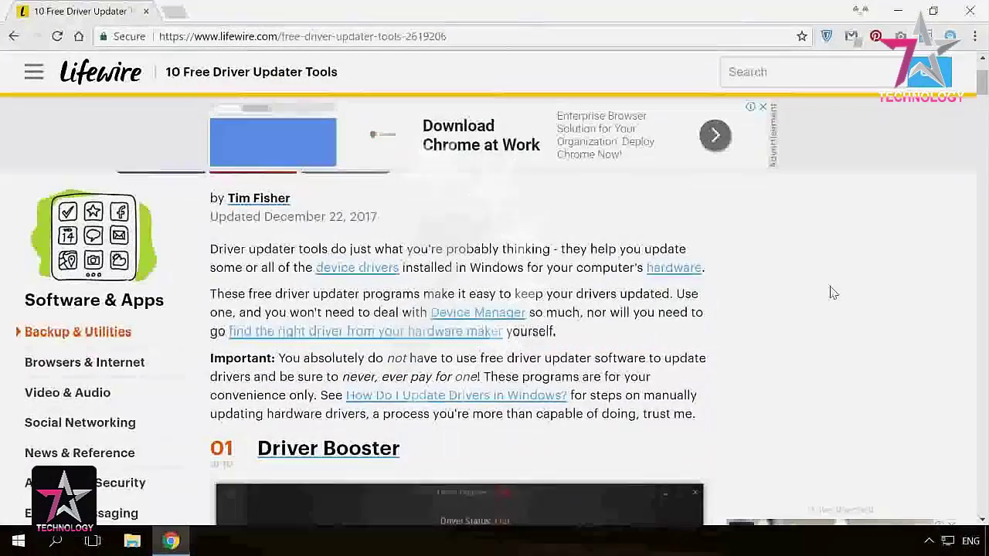
- Examine Lifewire's list of 10 free driver updater tools, from Driver Booster down to Device Doctor
scroll(830, 292, "down", 5)
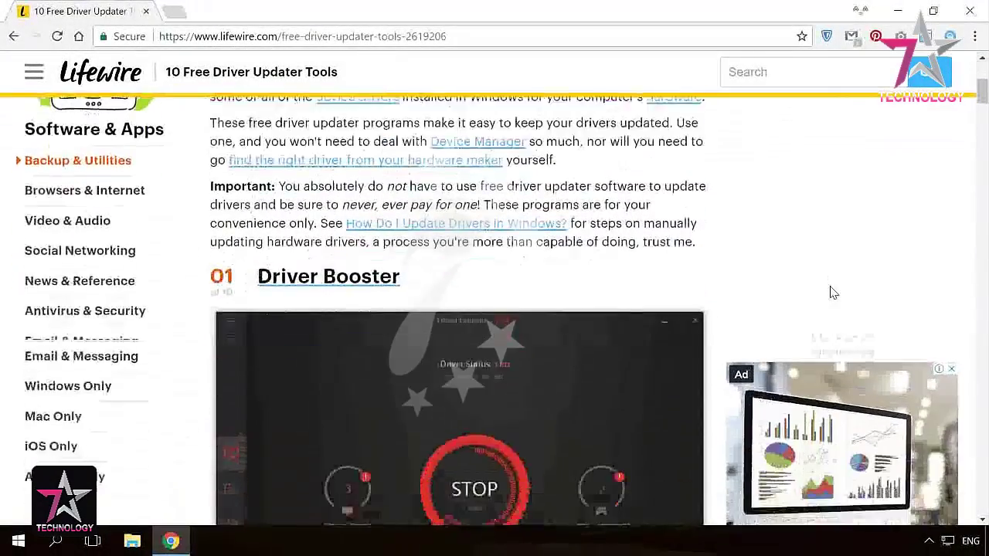
scroll(830, 292, "down", 9)
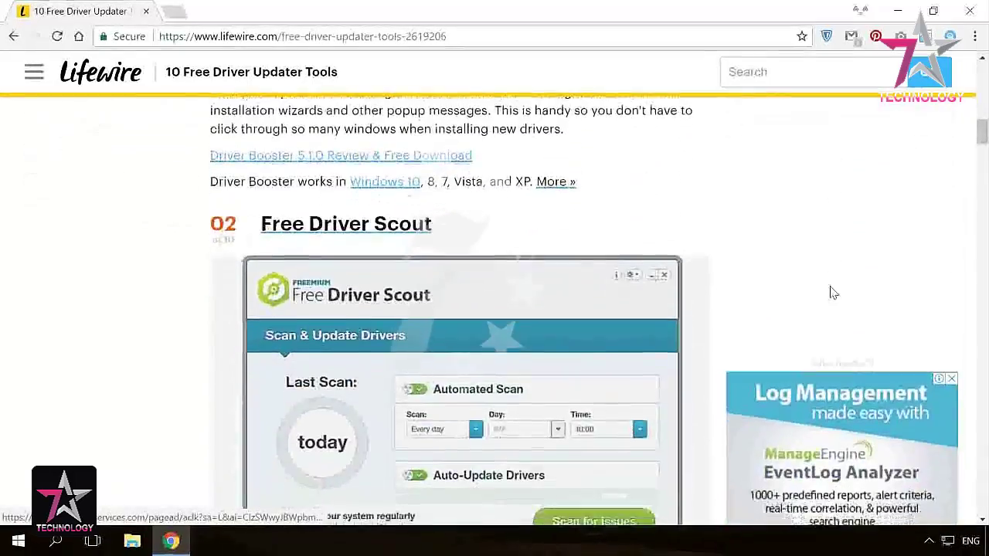
scroll(831, 289, "down", 13)
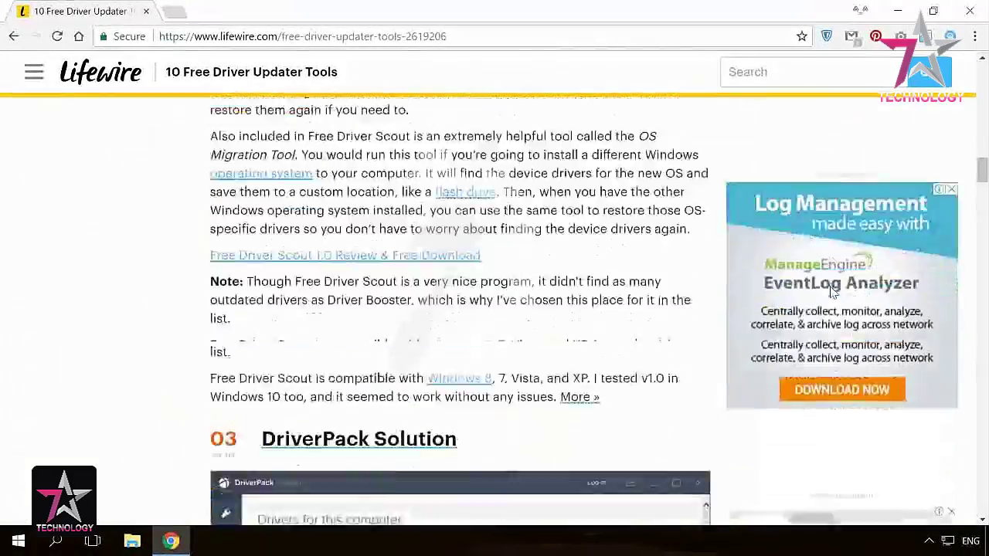
scroll(831, 292, "down", 7)
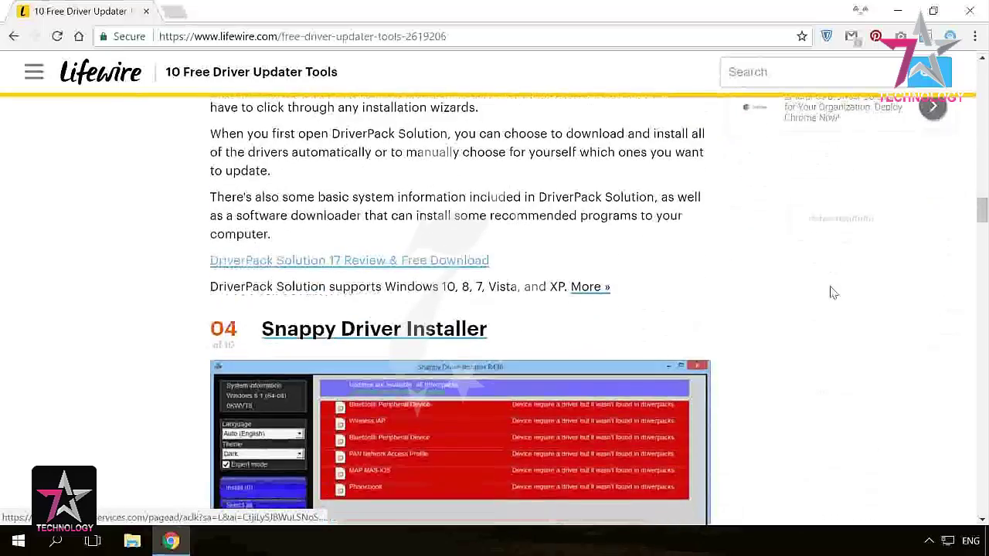
scroll(833, 293, "down", 10)
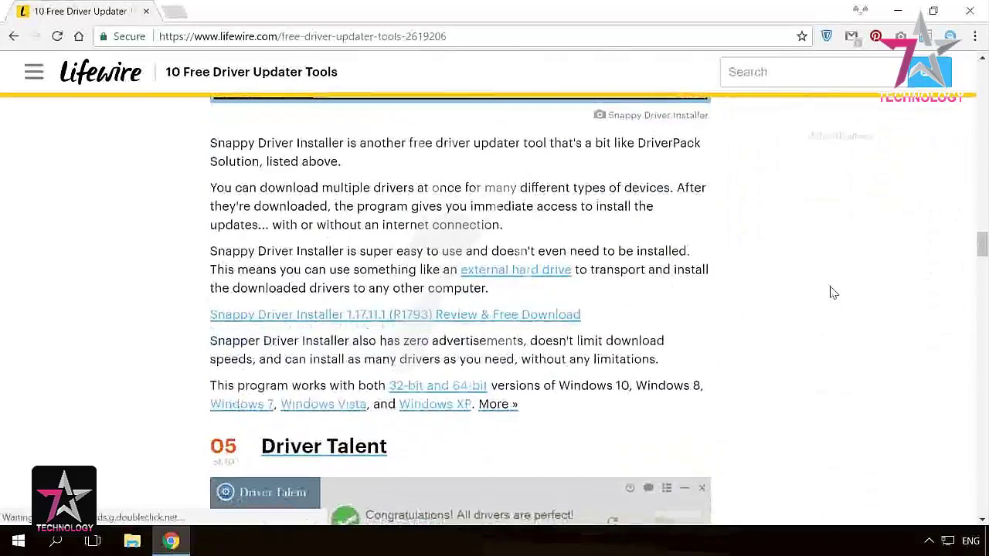
scroll(833, 292, "down", 10)
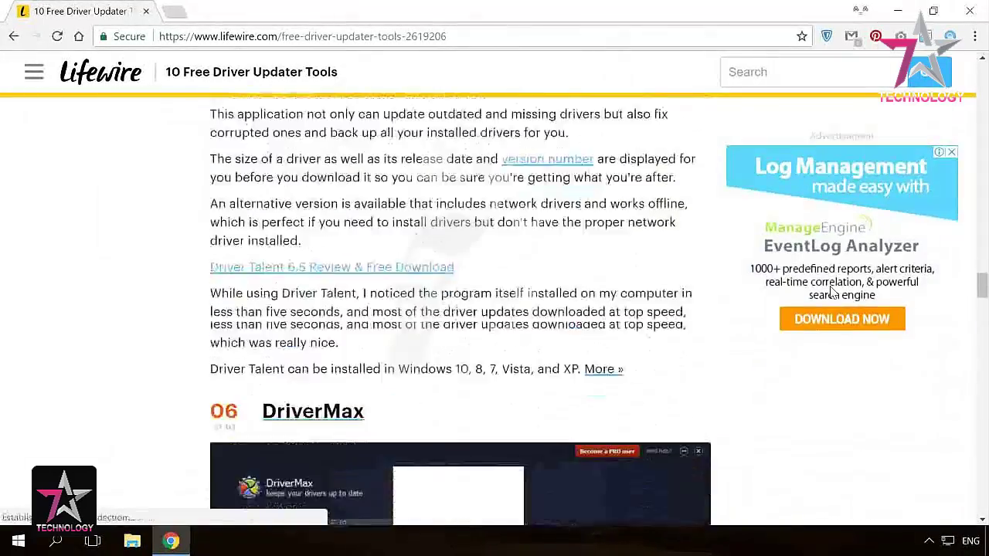
scroll(833, 292, "down", 10)
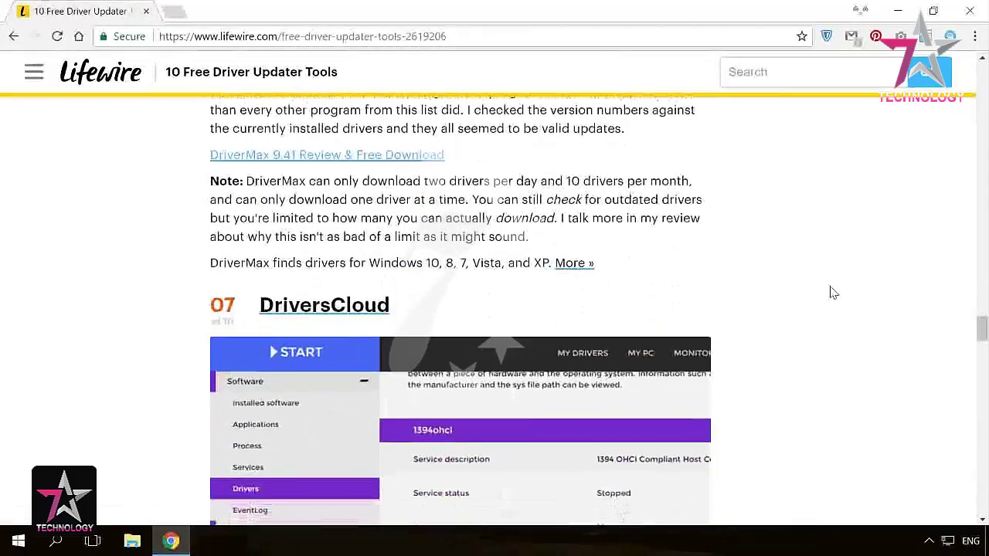
scroll(833, 292, "down", 10)
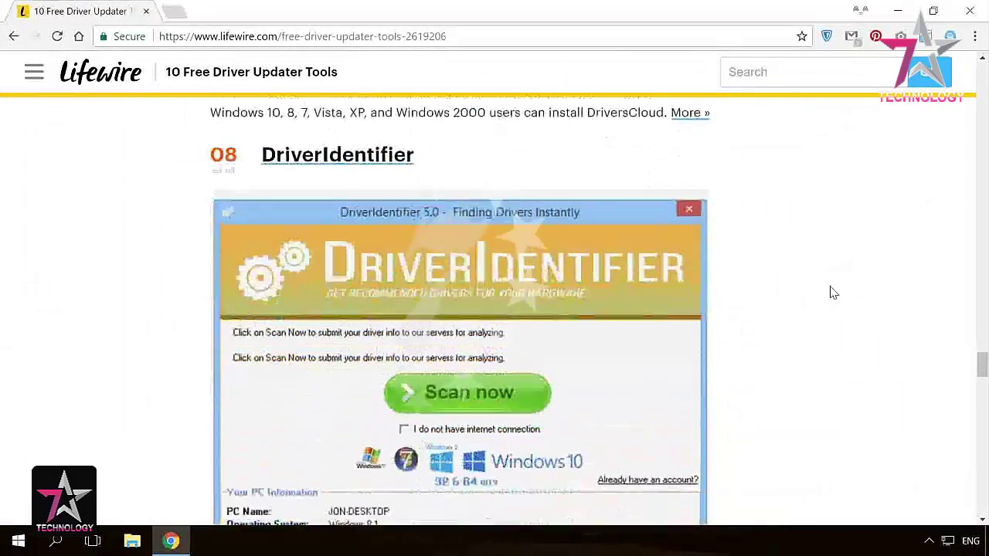
scroll(833, 292, "down", 5)
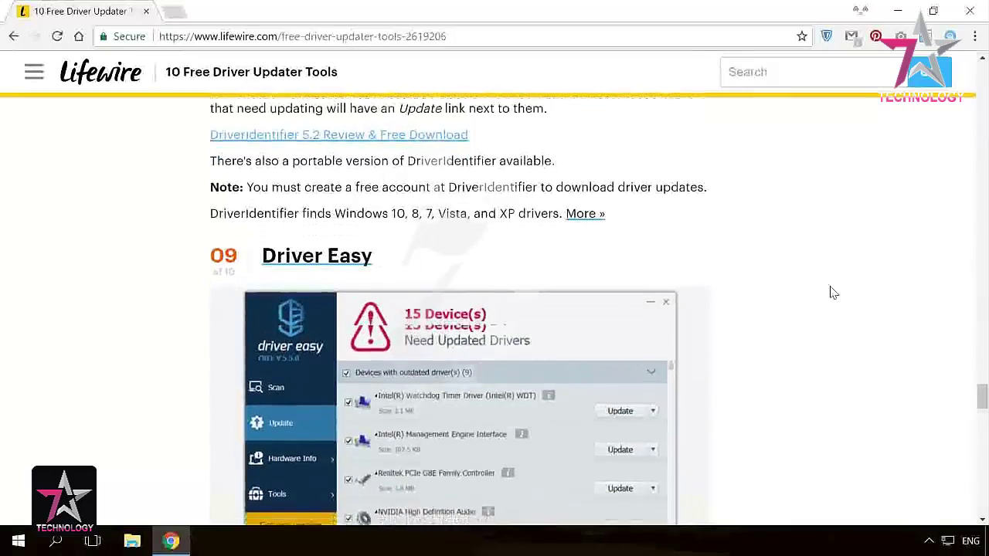
scroll(833, 292, "down", 10)
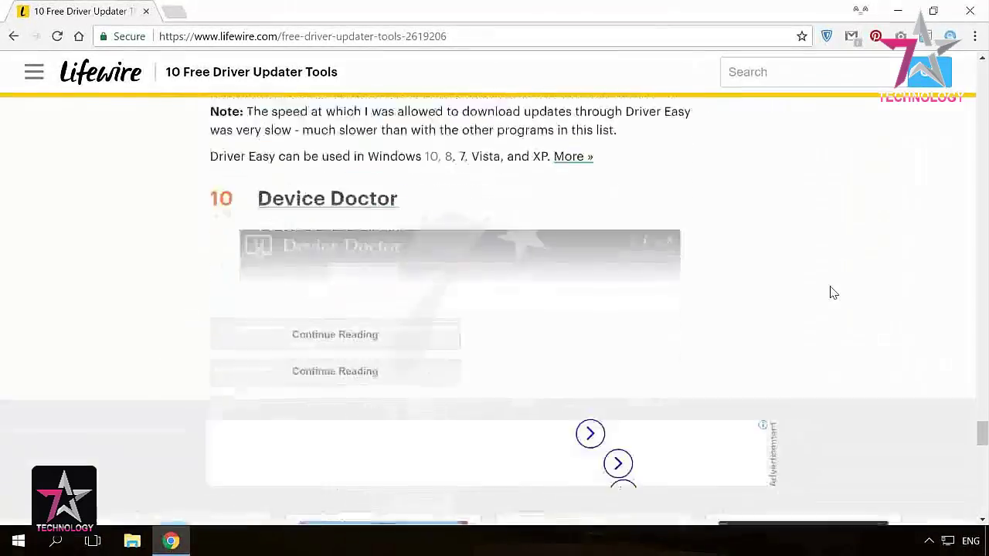
scroll(833, 292, "down", 10)
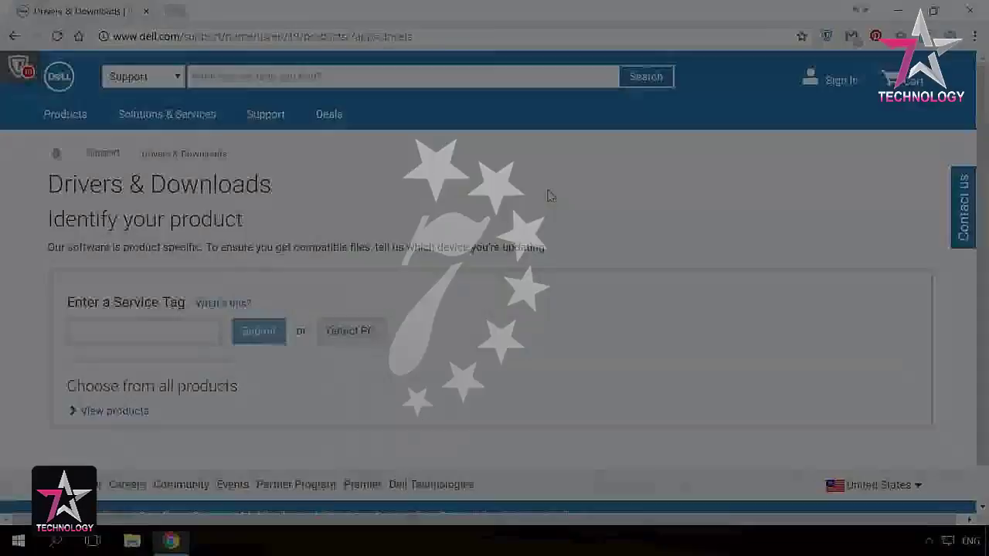
- Browse all products on Dell's Drivers & Downloads page to the Precision Mobile Workstations among the laptops
scroll(547, 196, "down", 1)
left_click(92, 369)
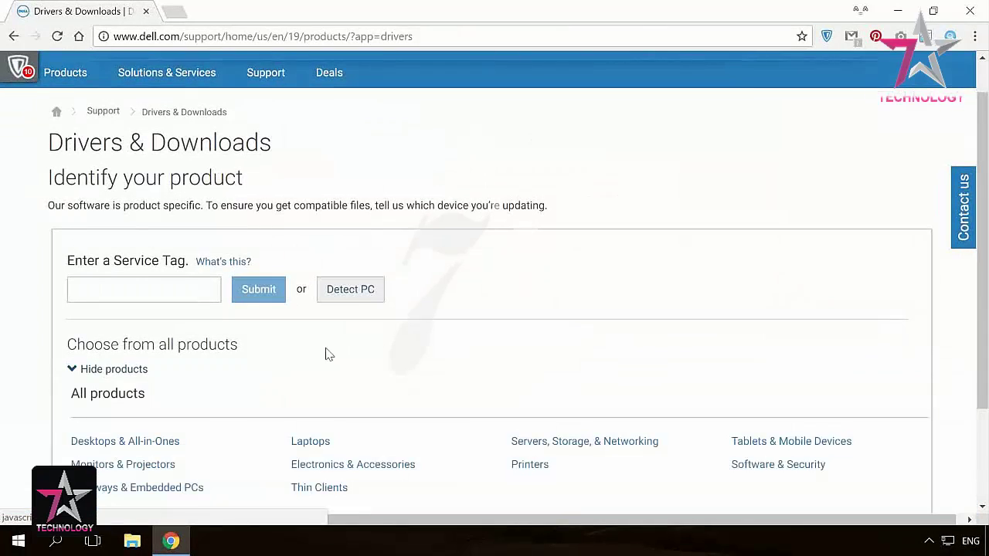
scroll(328, 353, "down", 3)
left_click(313, 310)
left_click(533, 310)
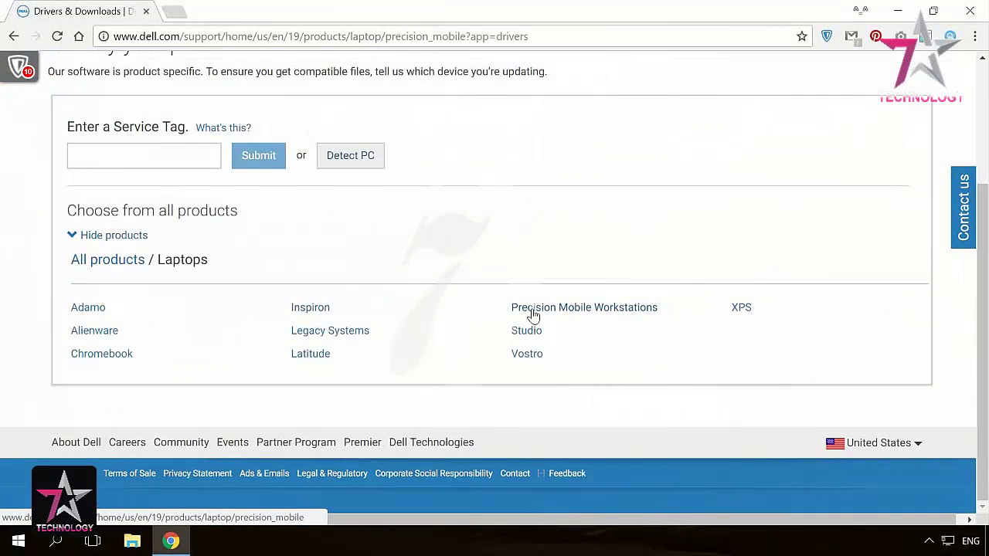
- Search the Precision Mobile Workstations for Precision M4500 and open its drivers and downloads page
left_click(353, 314)
type("Precision M4500")
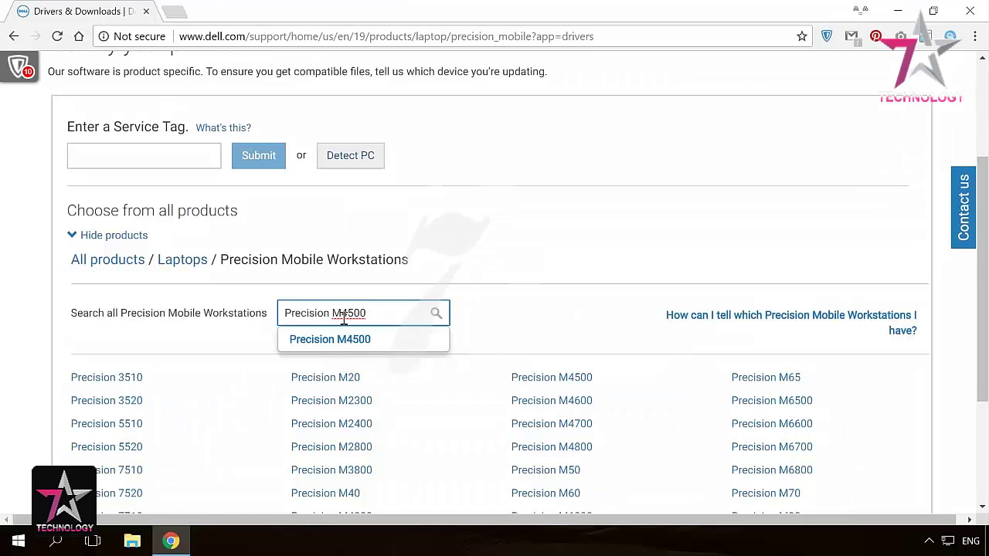
left_click(344, 340)
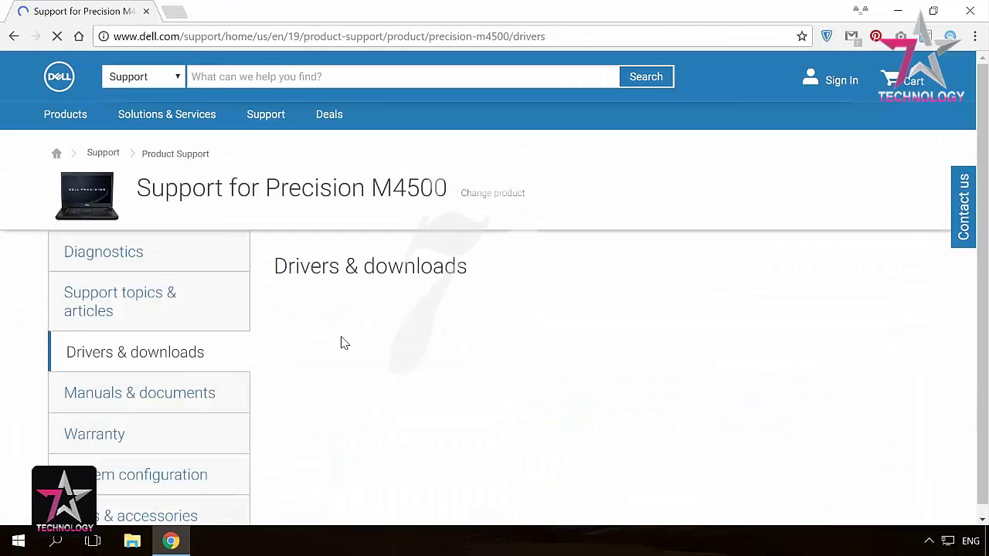
- Examine the driver list for the Precision M4500, including the details of the Dell Mobile Broadband Manager entry
scroll(588, 313, "down", 2)
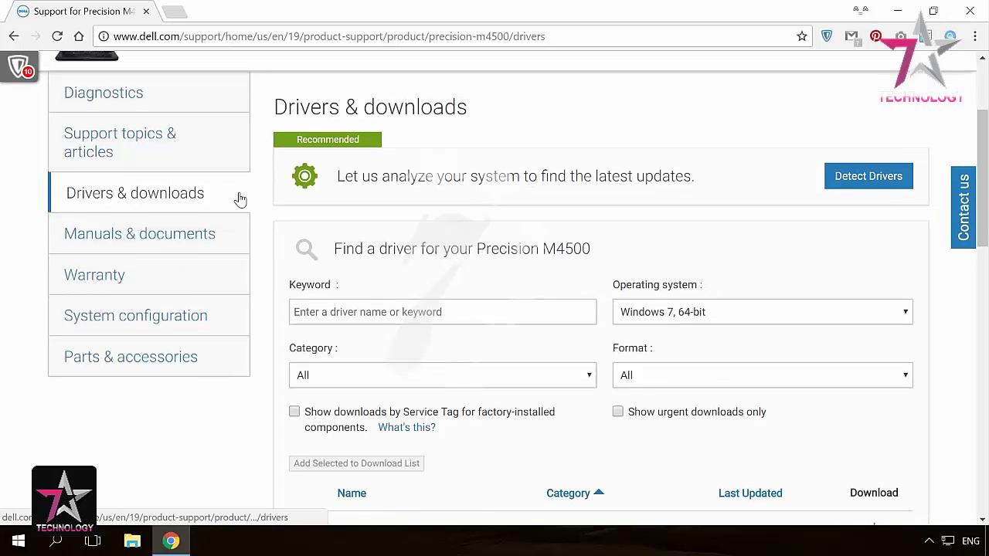
scroll(247, 205, "down", 5)
left_click(328, 283)
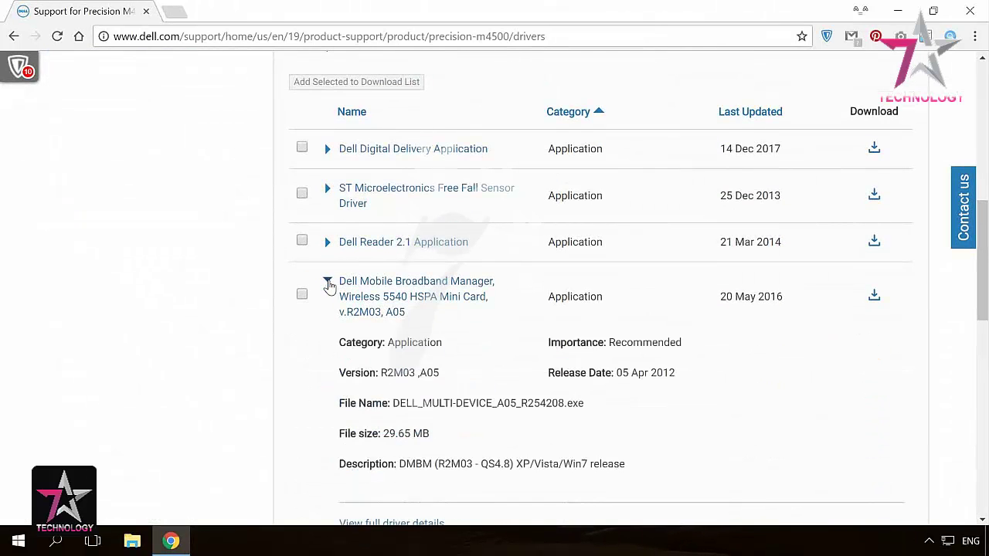
left_click(327, 284)
scroll(327, 285, "down", 4)
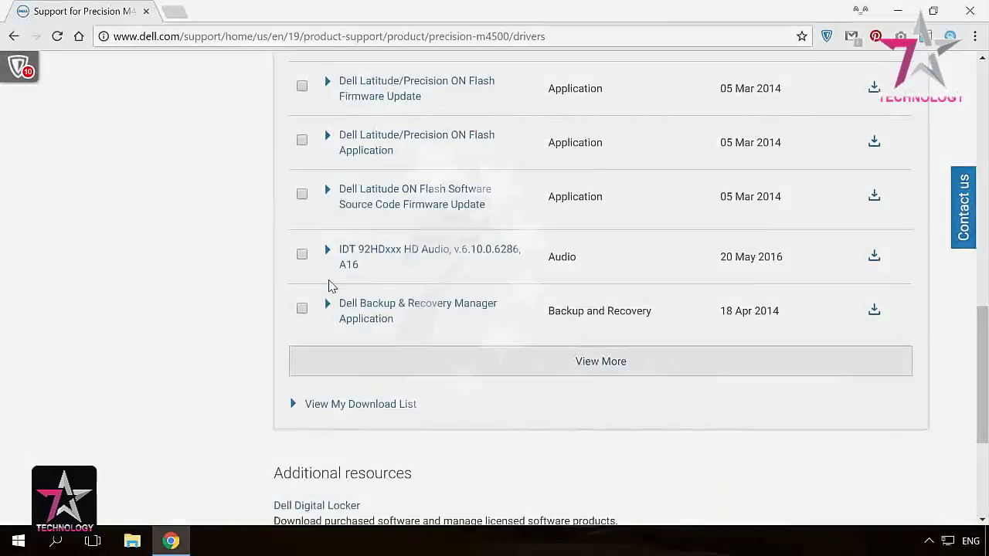